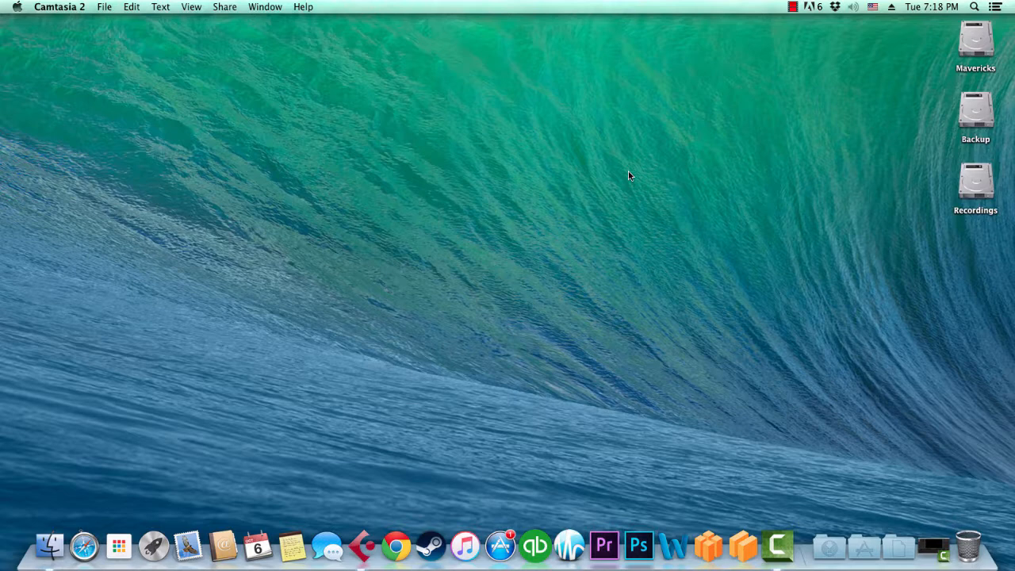
# Switch to Cubase Pro and open the Steinberg Hub
pyautogui.click(362, 546)
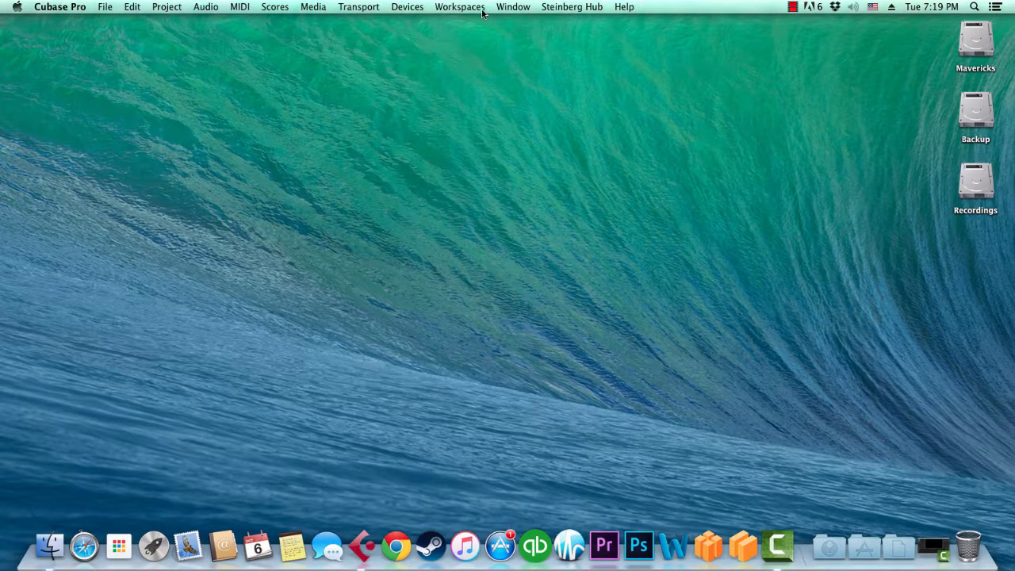
pyautogui.click(559, 8)
pyautogui.click(593, 22)
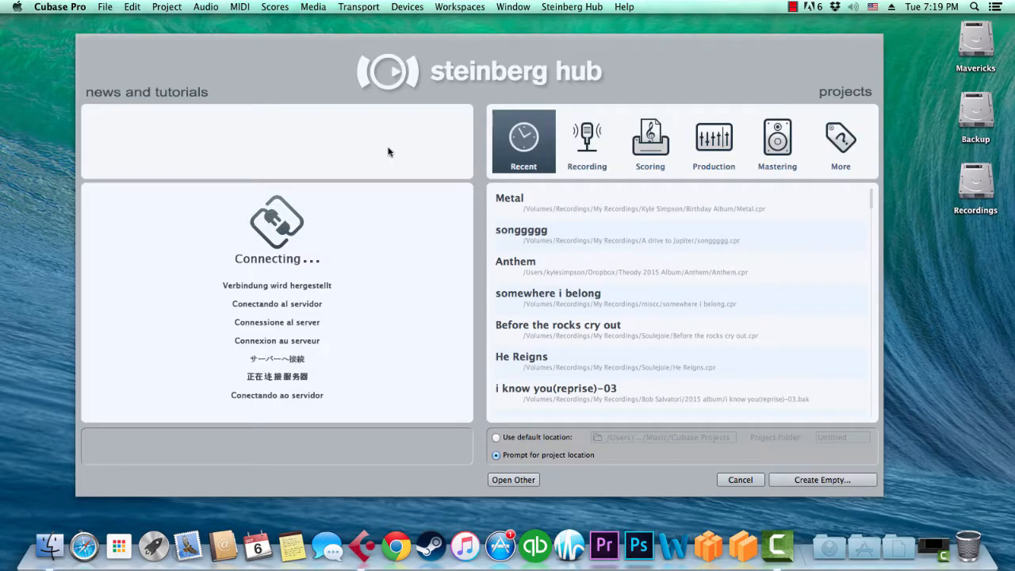
# Look through the hub's project categories, including Recent, Recording, Production, Mastering and More, to examine the available templates
pyautogui.click(827, 145)
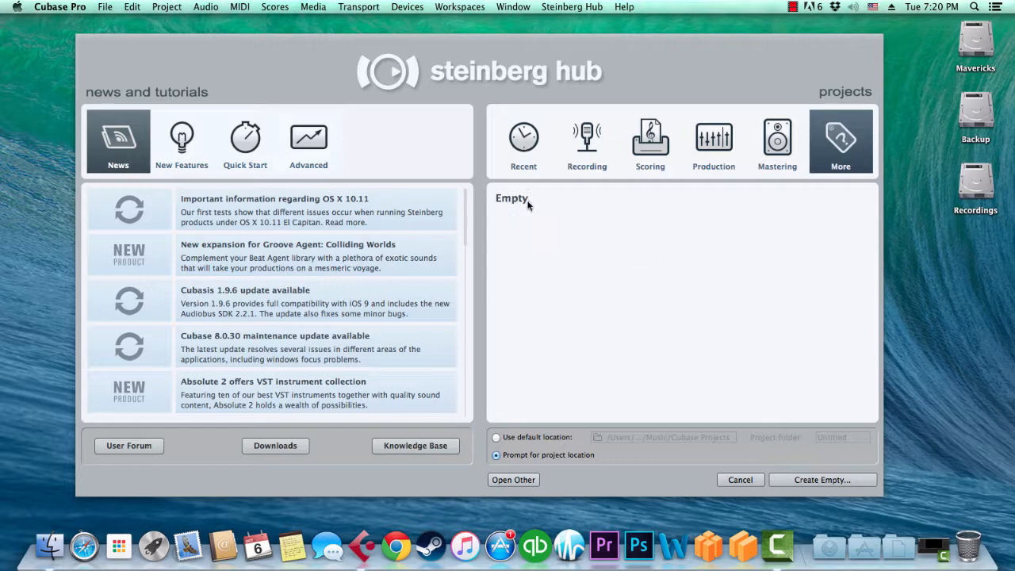
pyautogui.click(523, 144)
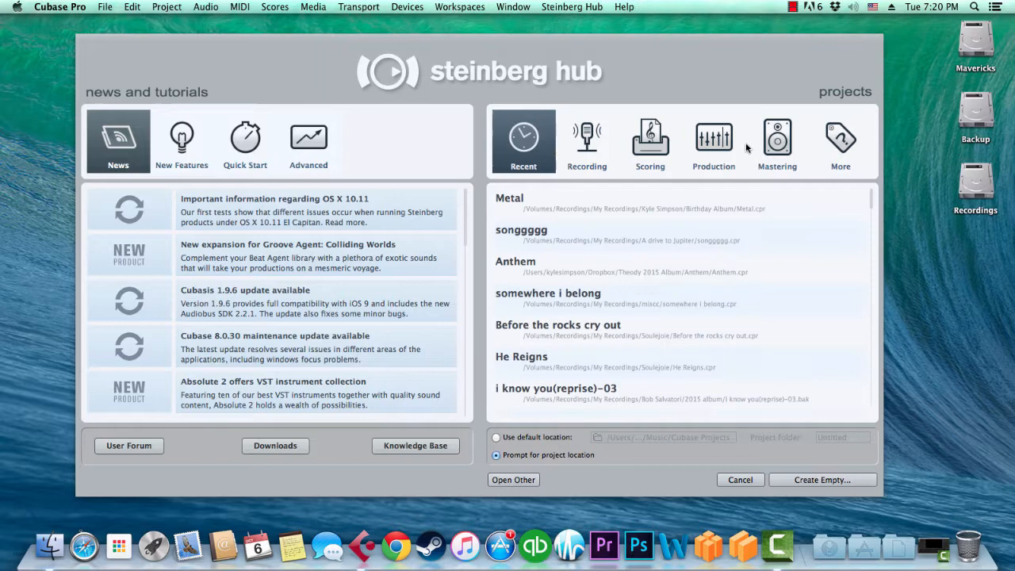
pyautogui.click(836, 140)
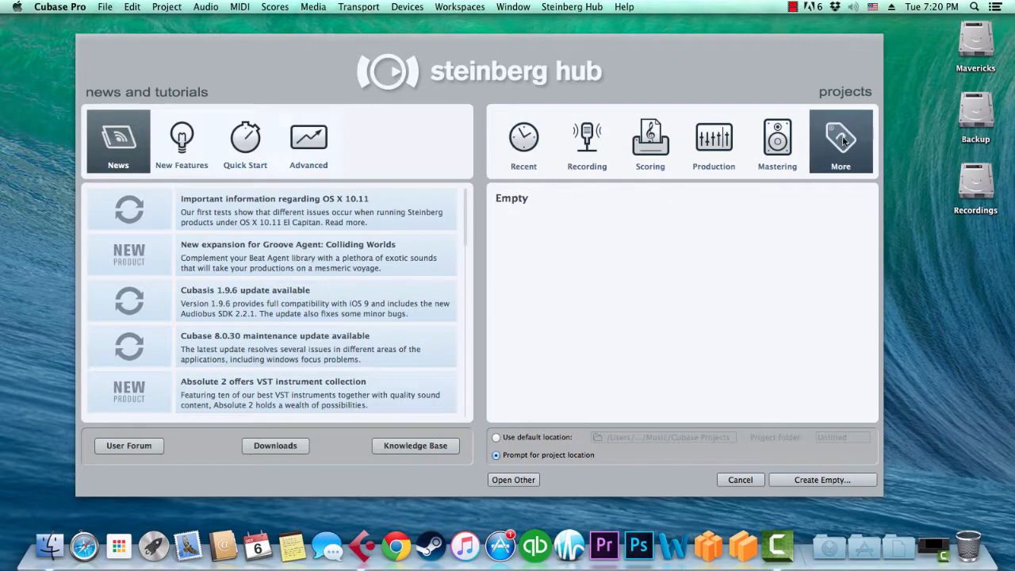
pyautogui.click(510, 201)
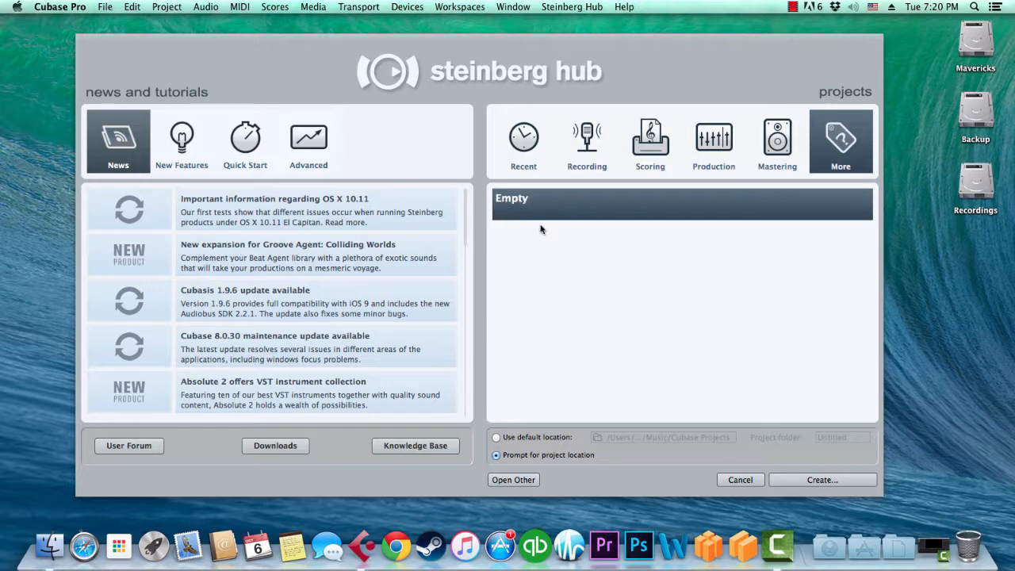
pyautogui.click(634, 157)
pyautogui.click(593, 158)
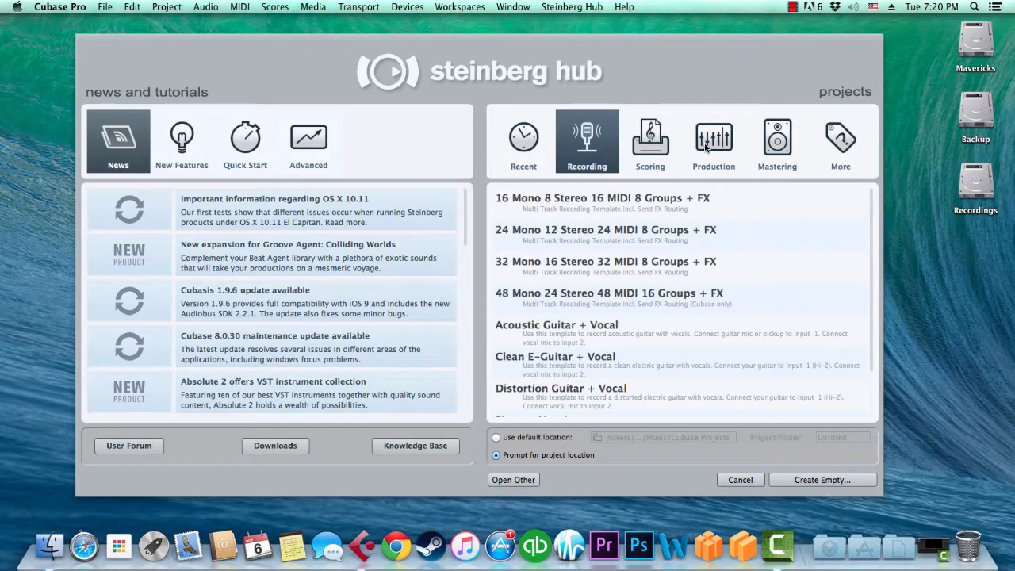
pyautogui.click(706, 146)
pyautogui.click(789, 149)
pyautogui.click(831, 141)
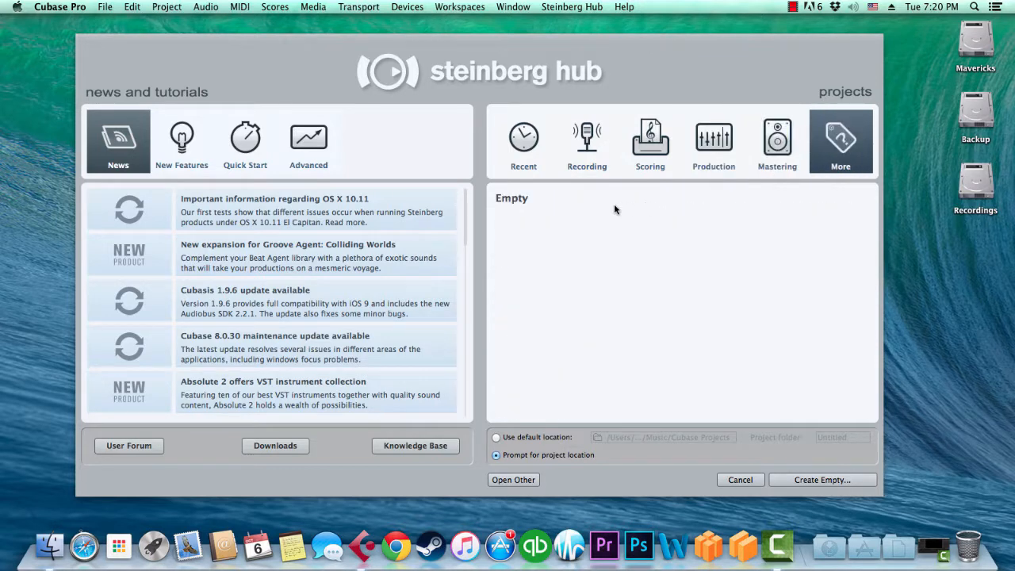
# Create a project from the Empty template with the option to prompt for the project location
pyautogui.click(615, 206)
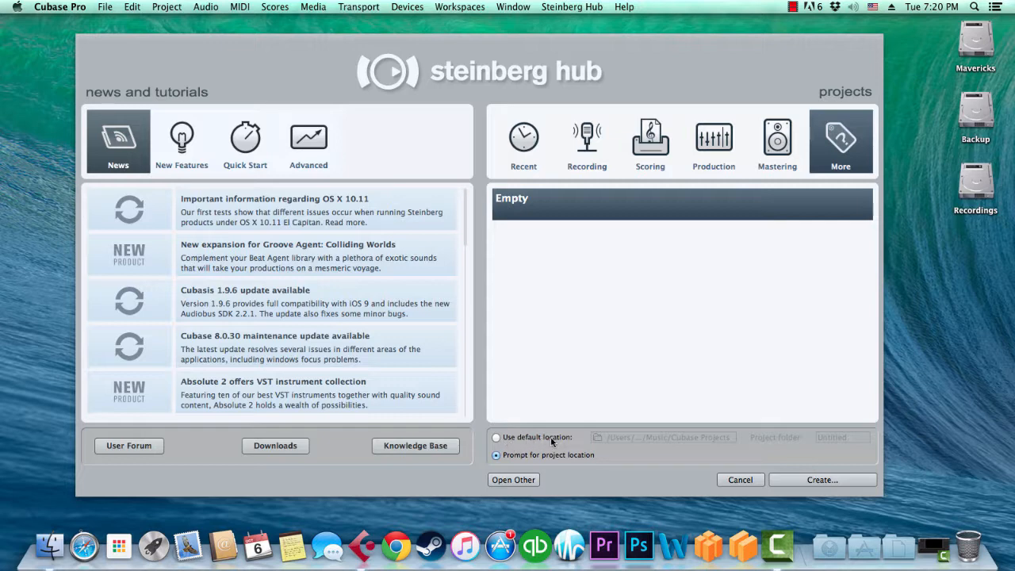
pyautogui.click(497, 439)
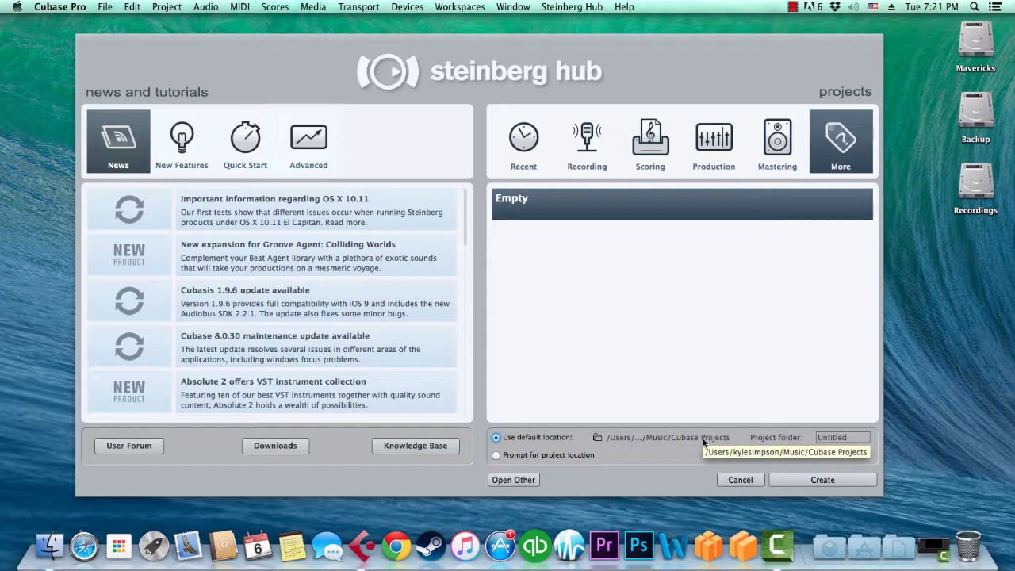
pyautogui.click(547, 456)
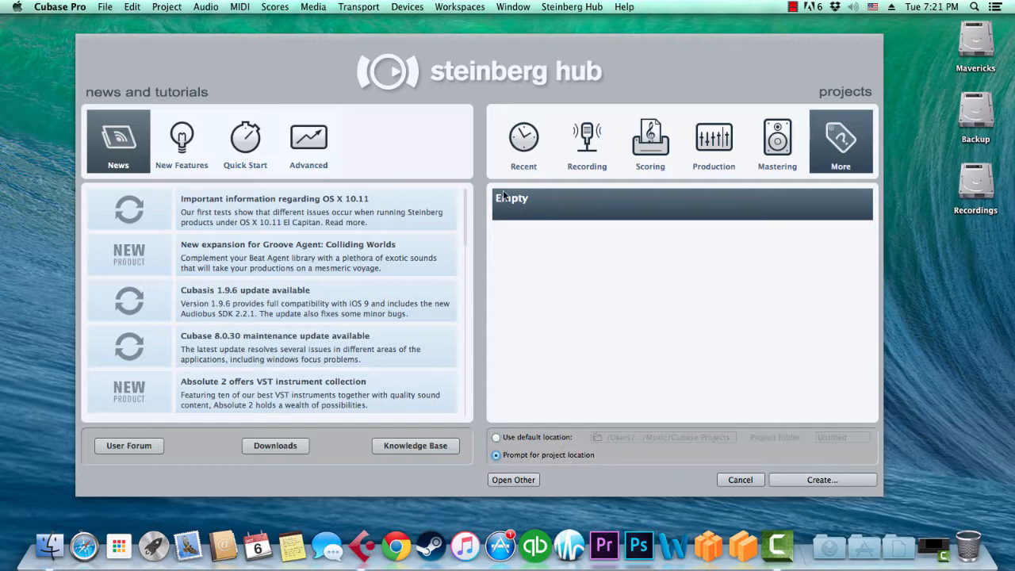
pyautogui.click(828, 481)
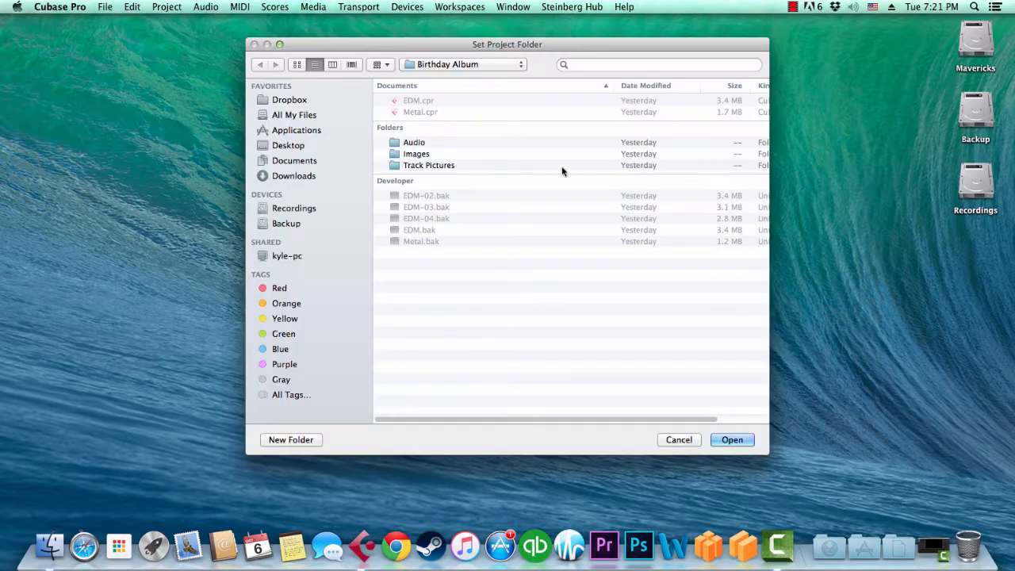
# Browse the My Recordings folder for a possible project location
pyautogui.click(446, 64)
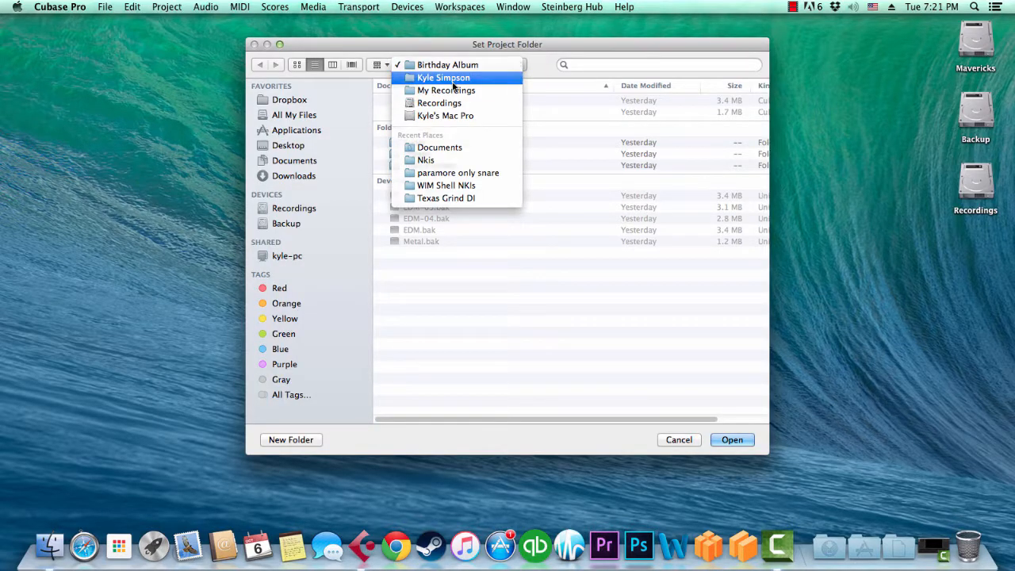
pyautogui.click(460, 77)
pyautogui.click(458, 72)
pyautogui.click(457, 77)
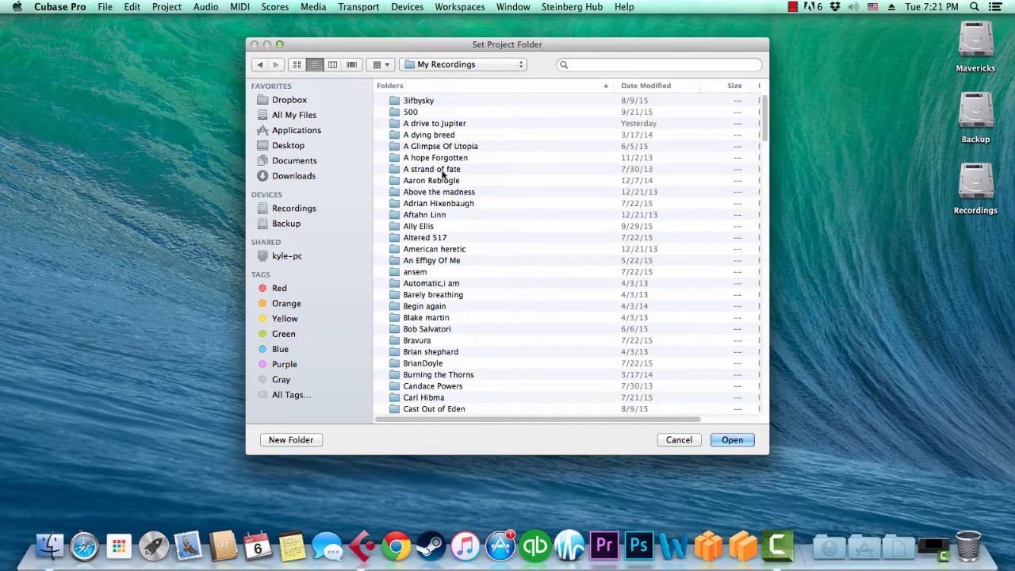
pyautogui.scroll(-15, 406, 166)
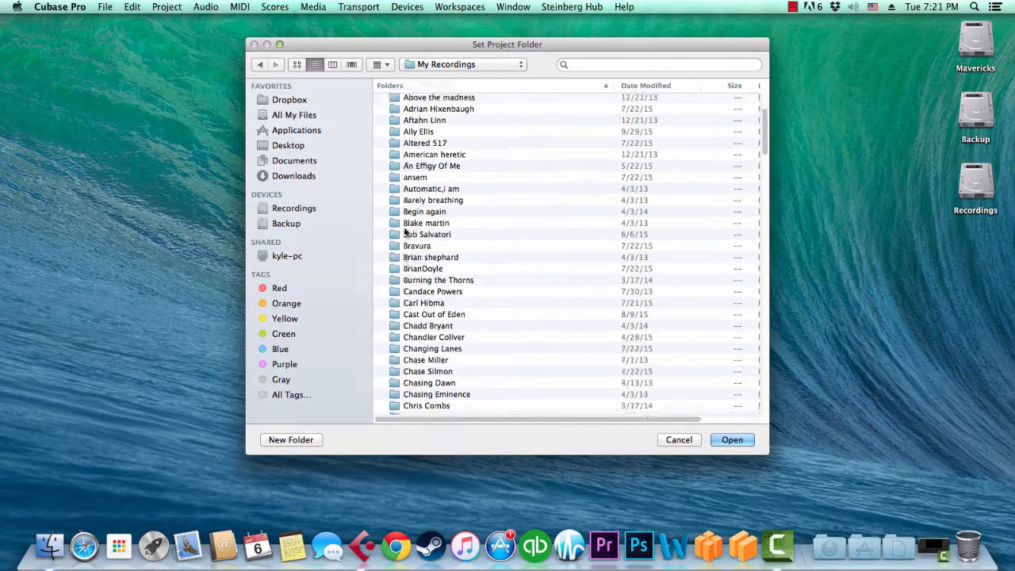
pyautogui.scroll(-3, 410, 206)
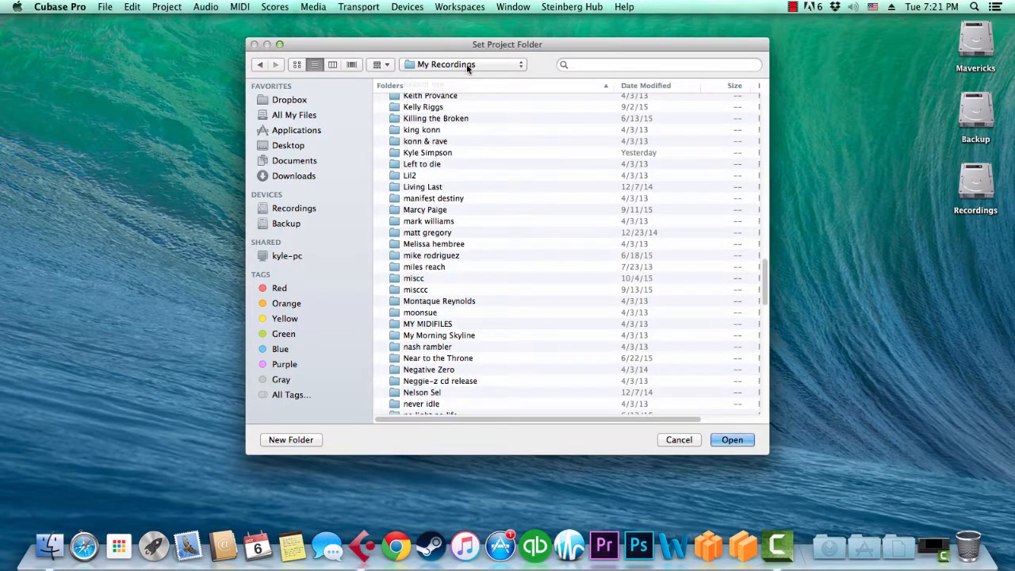
# Create a folder named Test on the Desktop and set it as the project folder
pyautogui.click(283, 145)
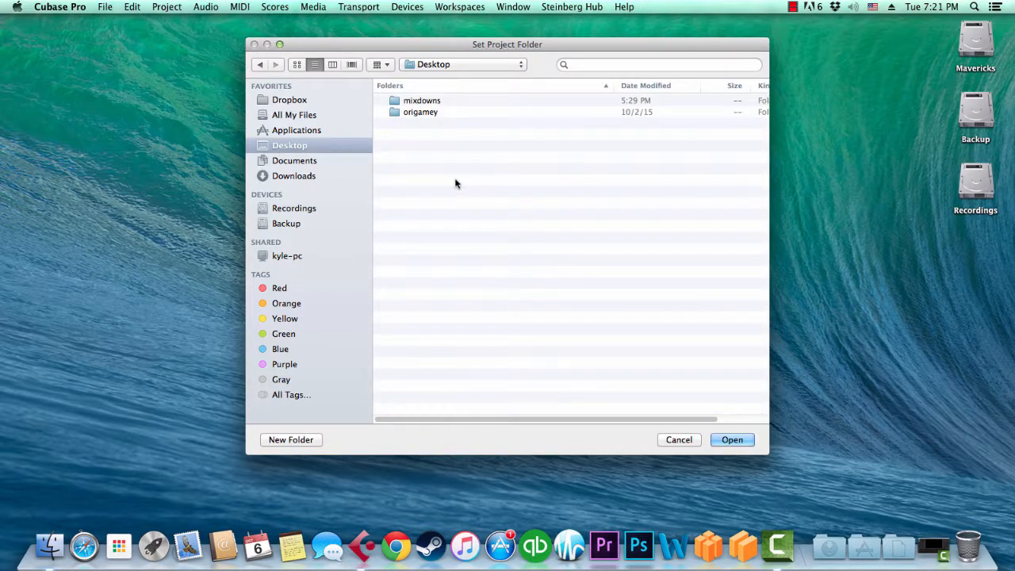
pyautogui.click(304, 441)
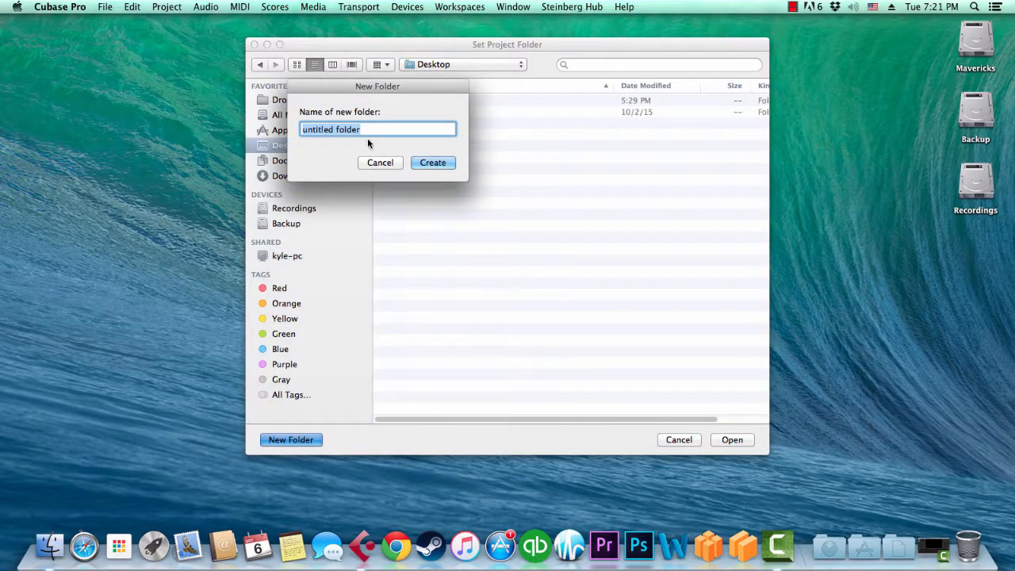
pyautogui.write('est')
pyautogui.press('Return')
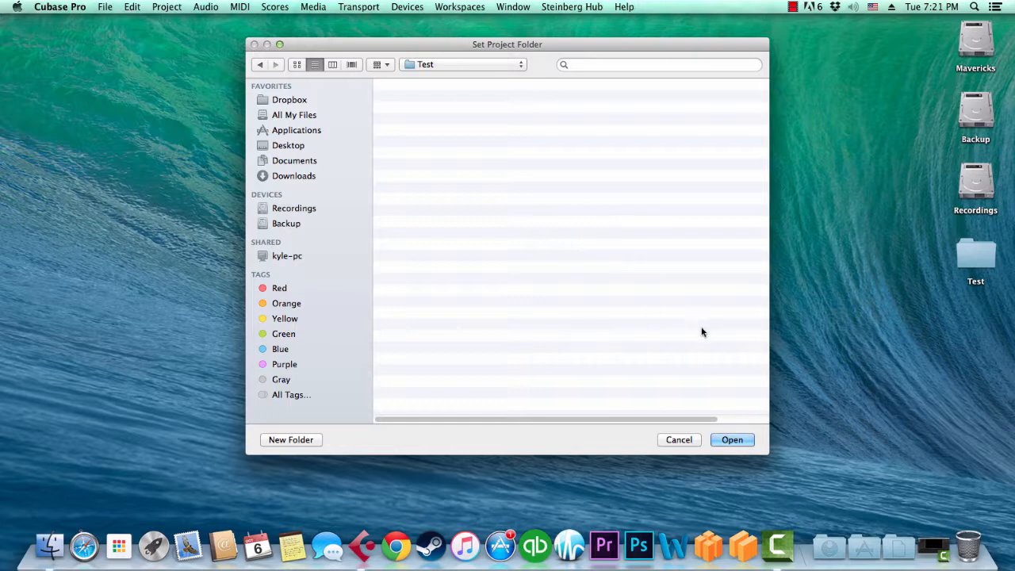
pyautogui.click(734, 440)
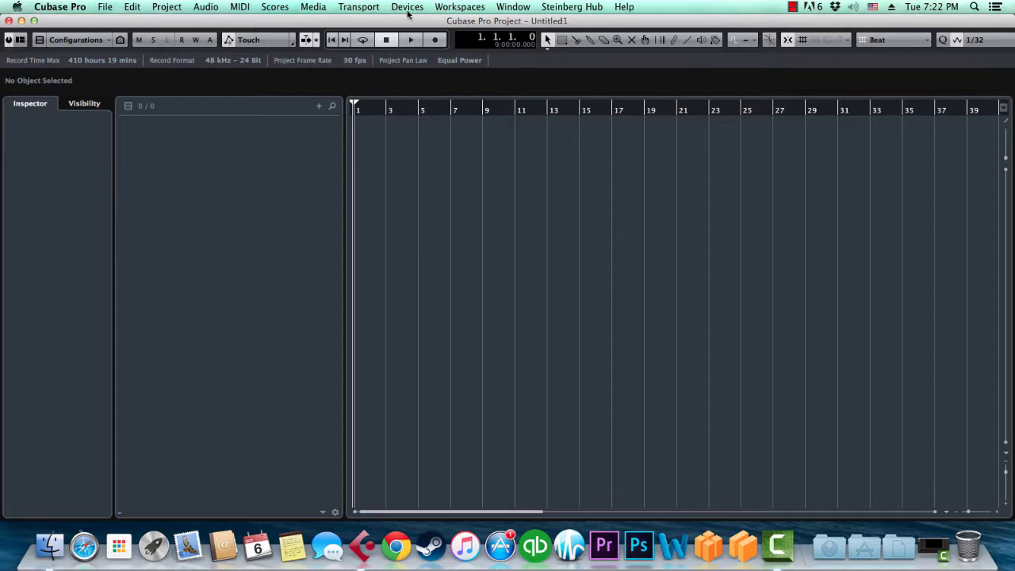
# Open Device Setup and choose PreSonus FireStudio as the ASIO driver of the VST Audio System
pyautogui.click(409, 7)
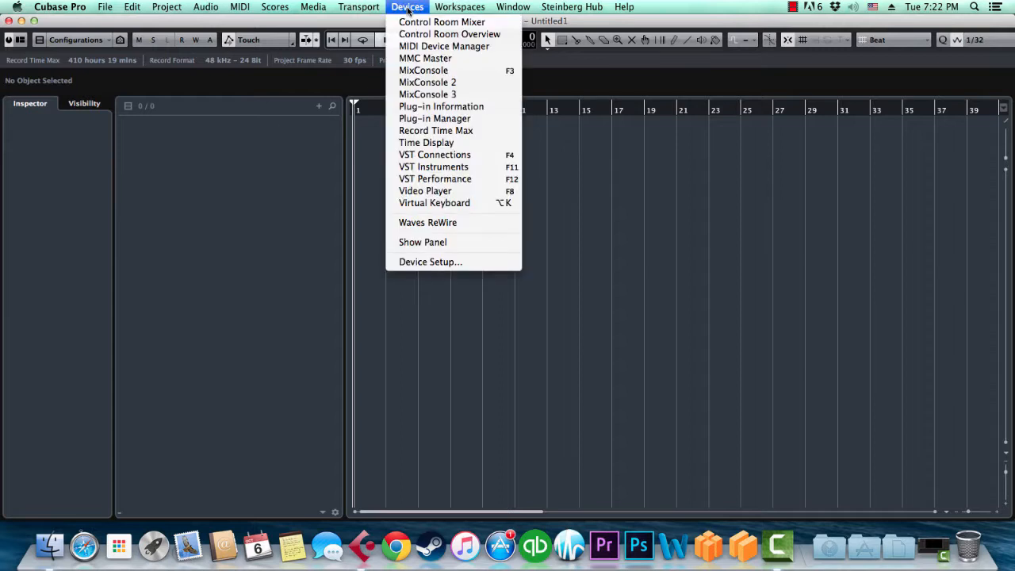
pyautogui.click(329, 292)
pyautogui.click(407, 8)
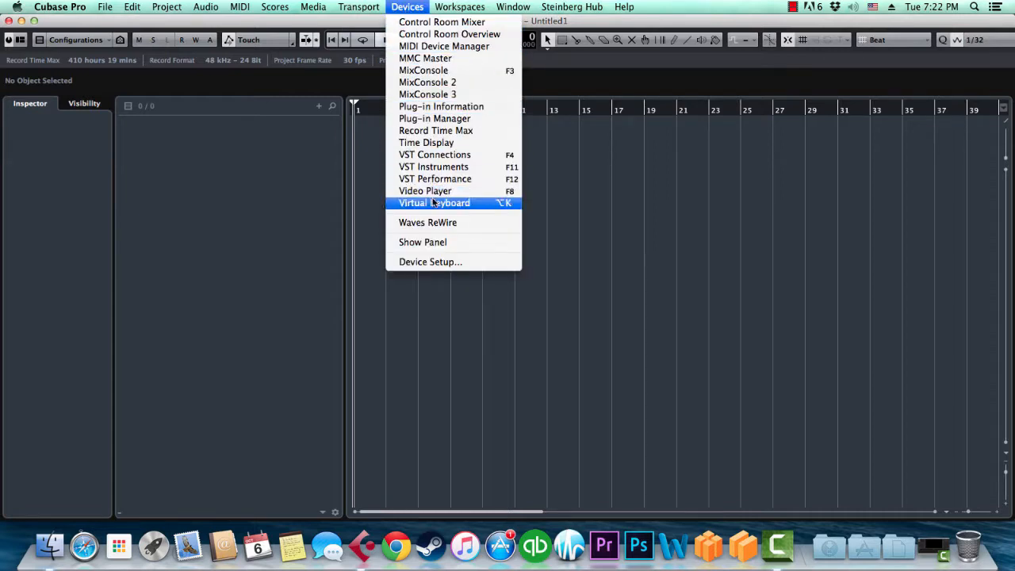
pyautogui.click(437, 264)
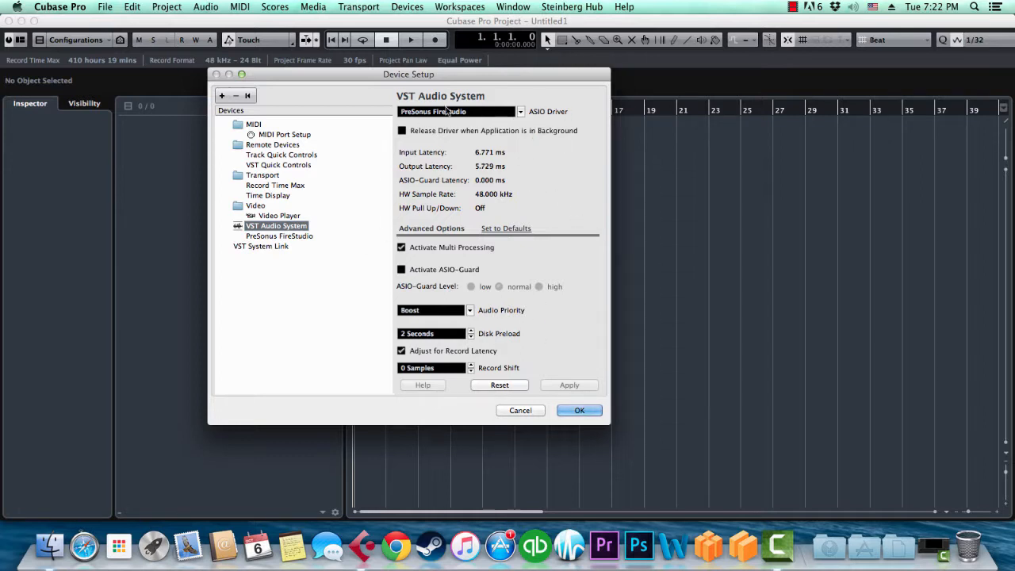
pyautogui.click(442, 113)
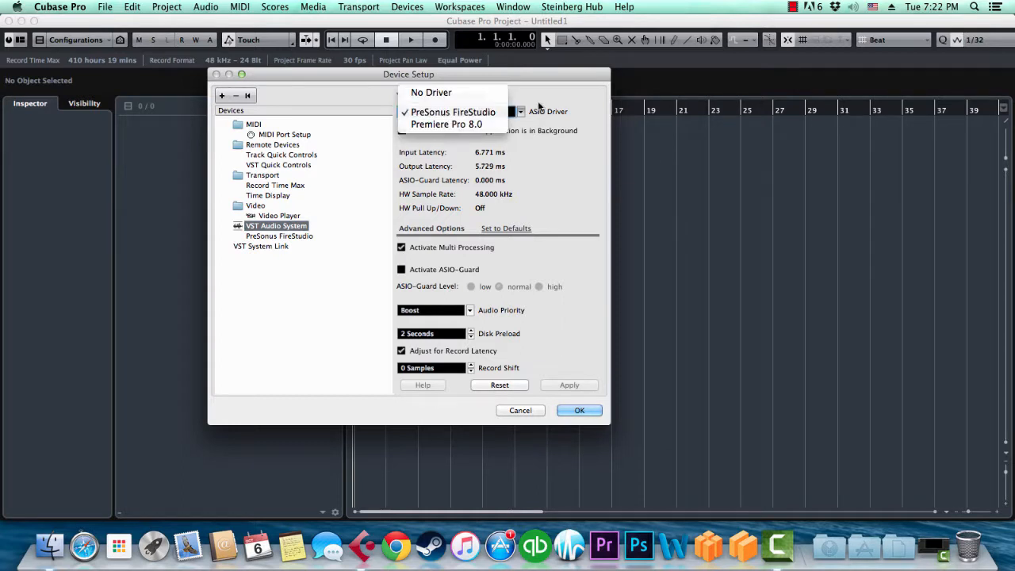
pyautogui.click(441, 115)
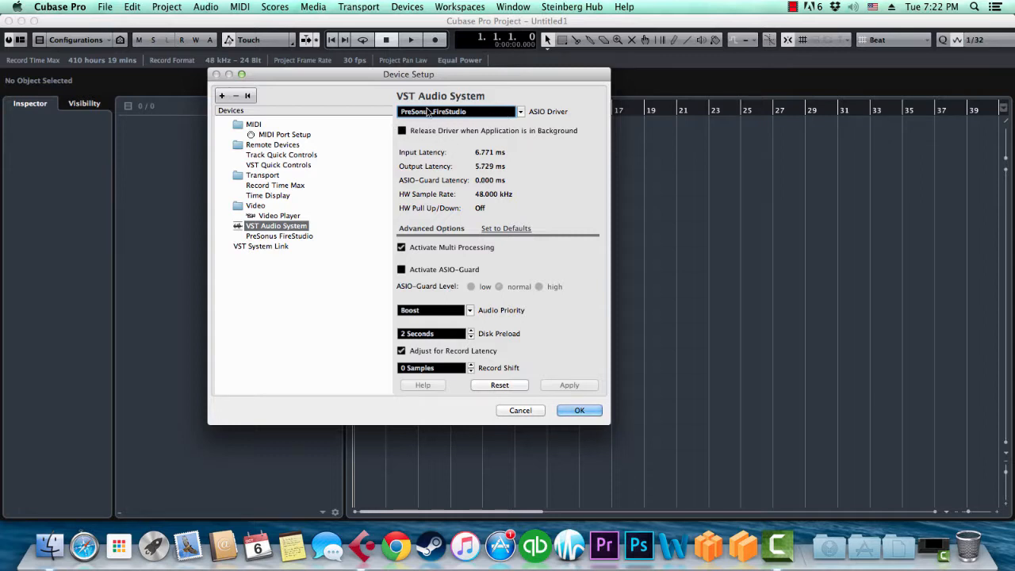
pyautogui.click(519, 112)
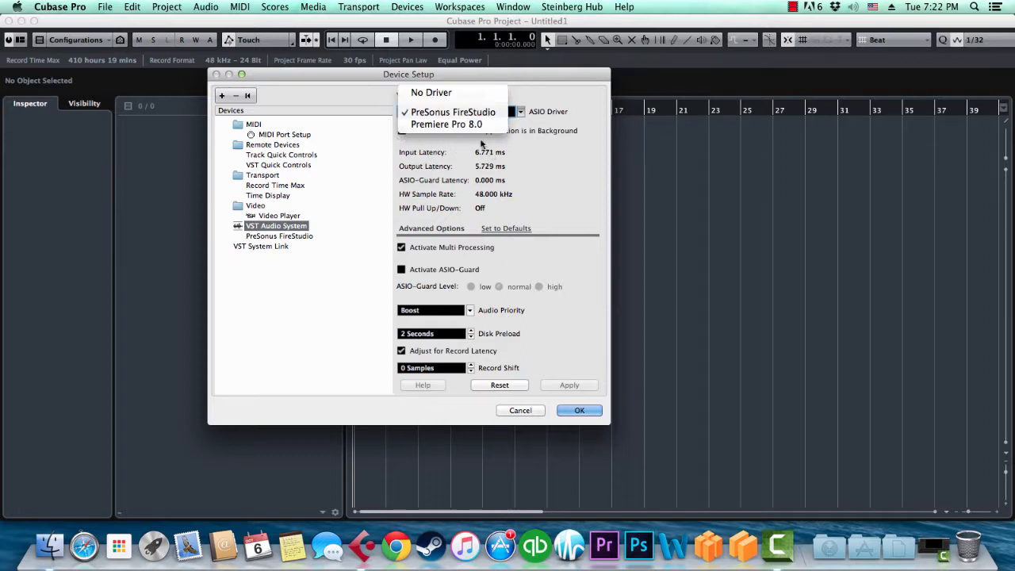
pyautogui.click(424, 111)
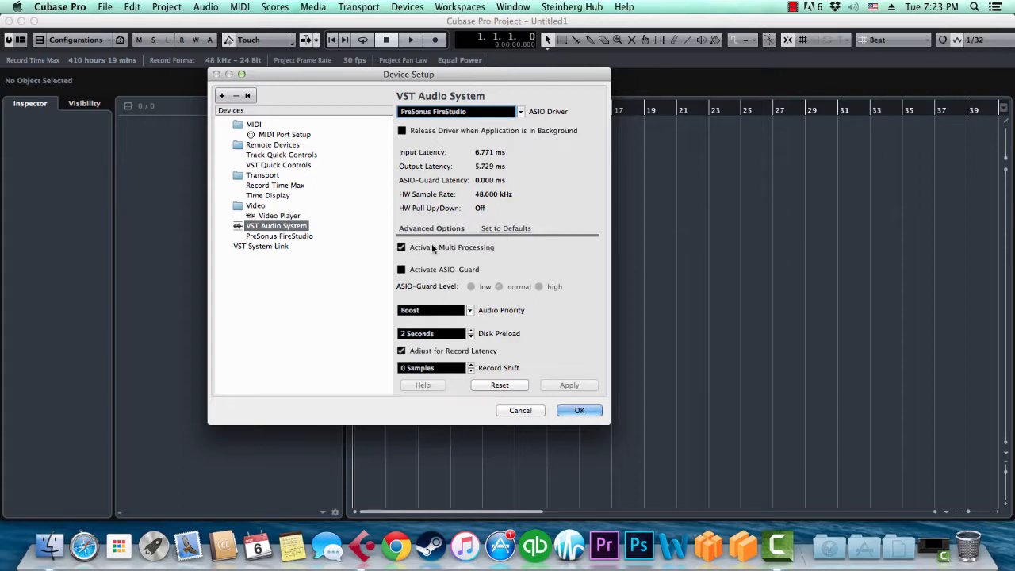
# Set the Audio Priority to Boost and apply the VST Audio System settings
pyautogui.click(432, 311)
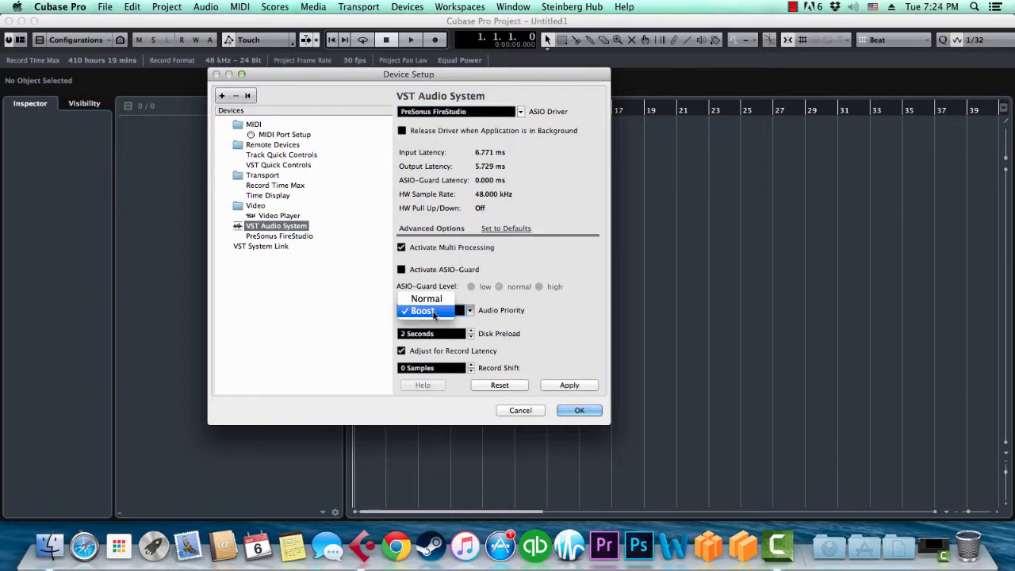
pyautogui.click(434, 312)
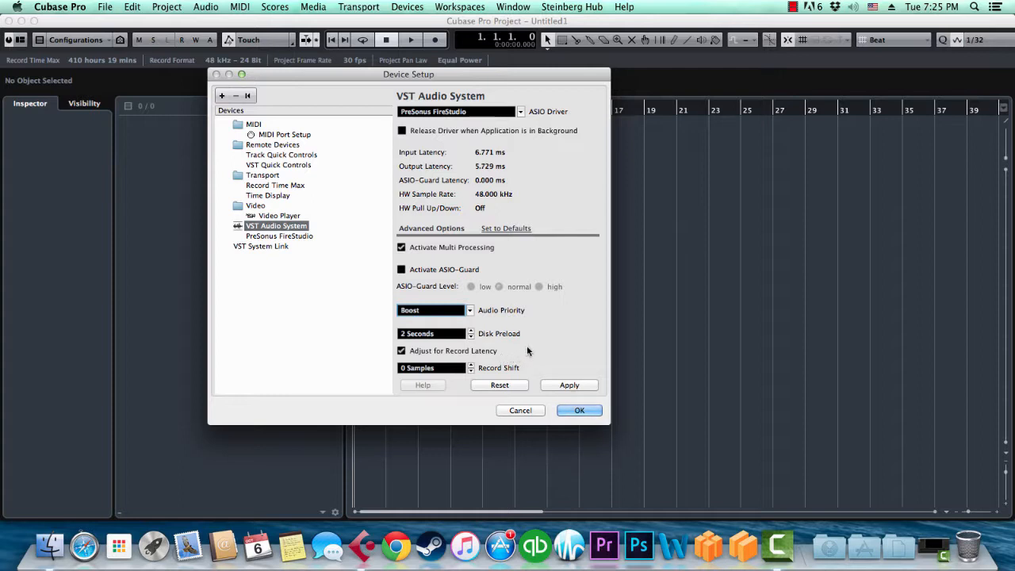
pyautogui.click(402, 349)
pyautogui.click(568, 385)
# Set the PreSonus FireStudio's buffer size to 128 samples in its CoreAudio device settings
pyautogui.click(284, 236)
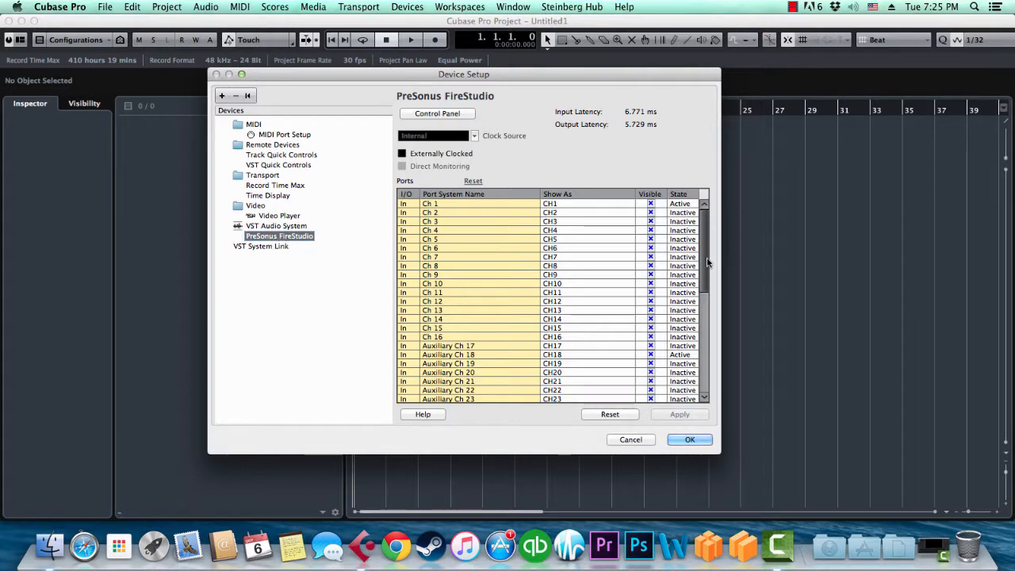
pyautogui.moveTo(708, 266); pyautogui.dragTo(704, 210)
pyautogui.click(441, 115)
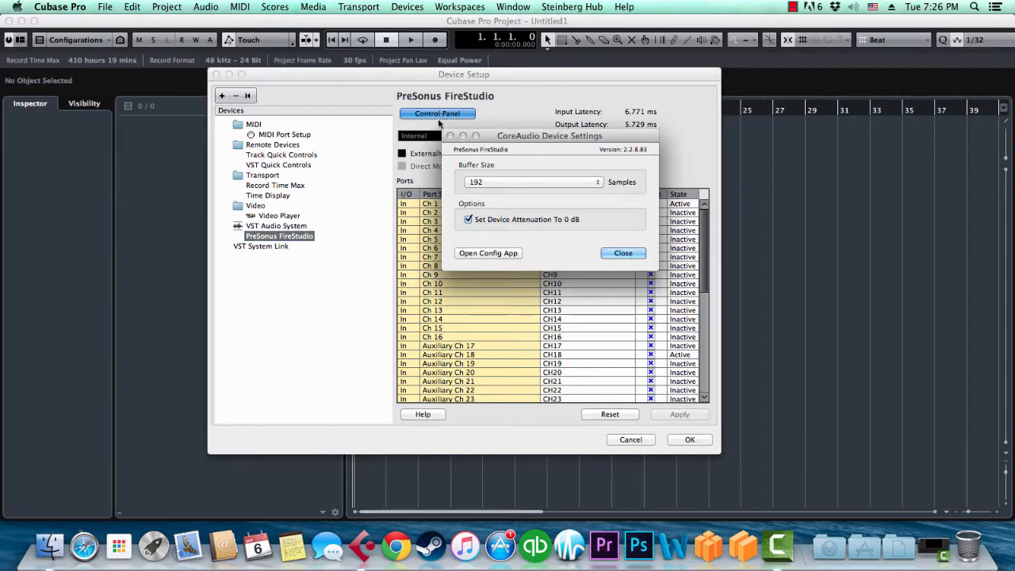
pyautogui.click(495, 182)
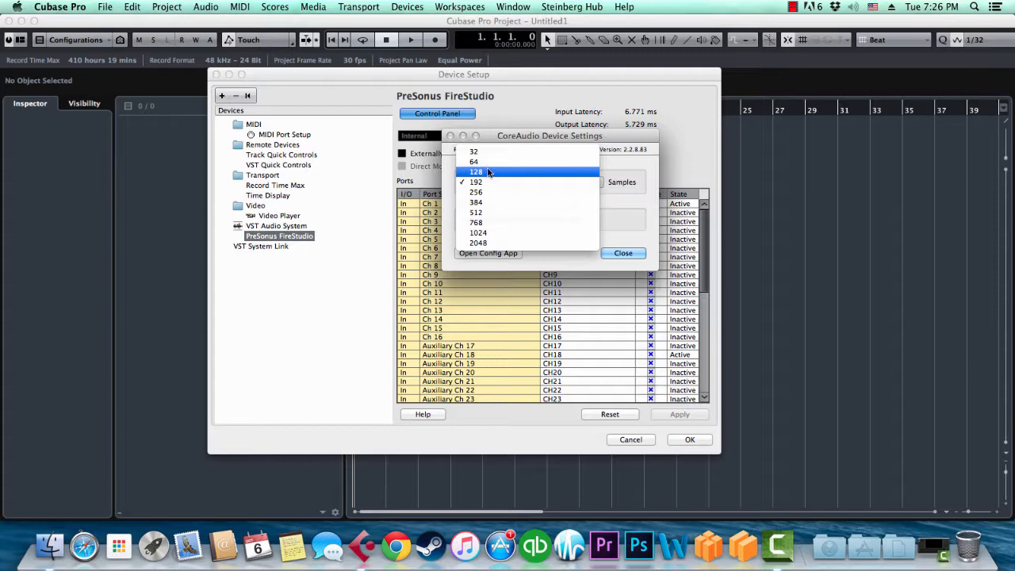
pyautogui.click(478, 174)
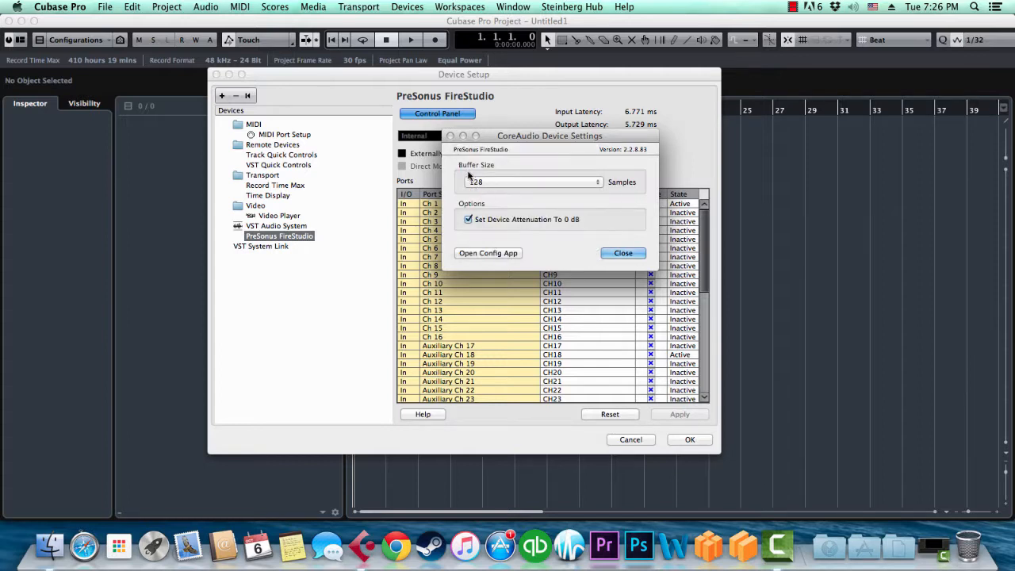
pyautogui.click(626, 254)
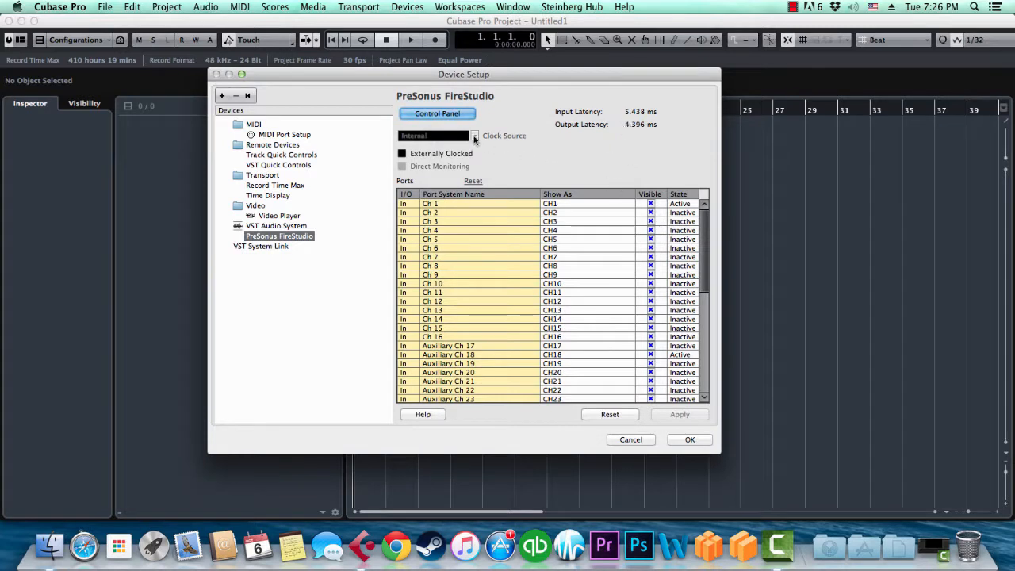
# Set the PreSonus FireStudio's buffer size to 1024 samples in its CoreAudio device settings
pyautogui.click(458, 115)
pyautogui.click(494, 181)
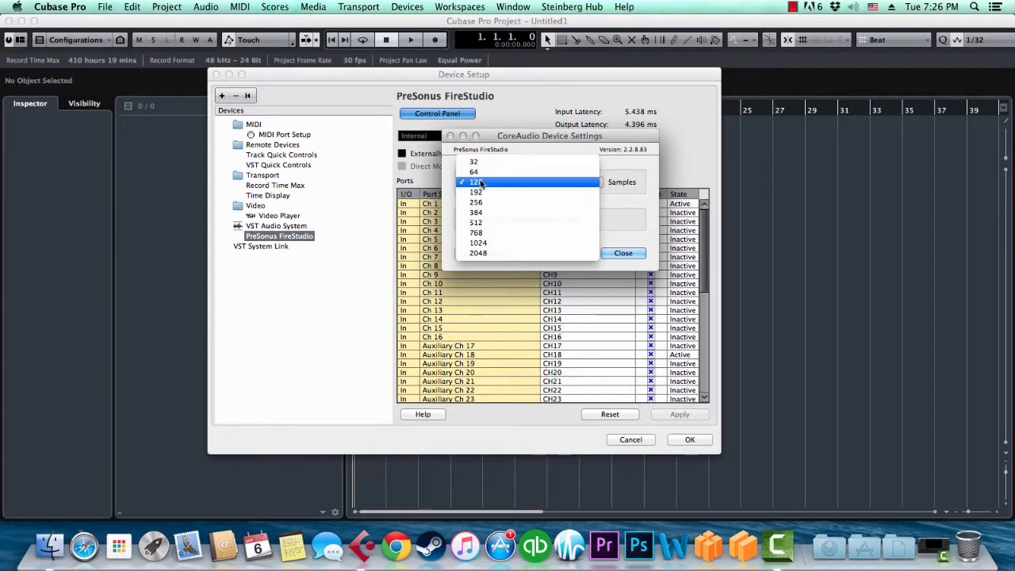
pyautogui.click(489, 244)
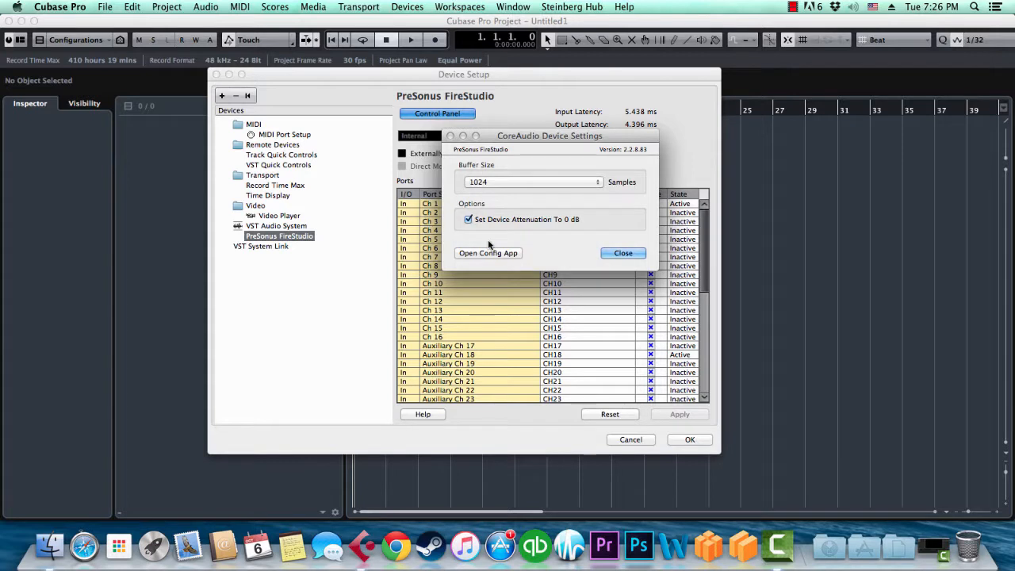
pyautogui.click(624, 253)
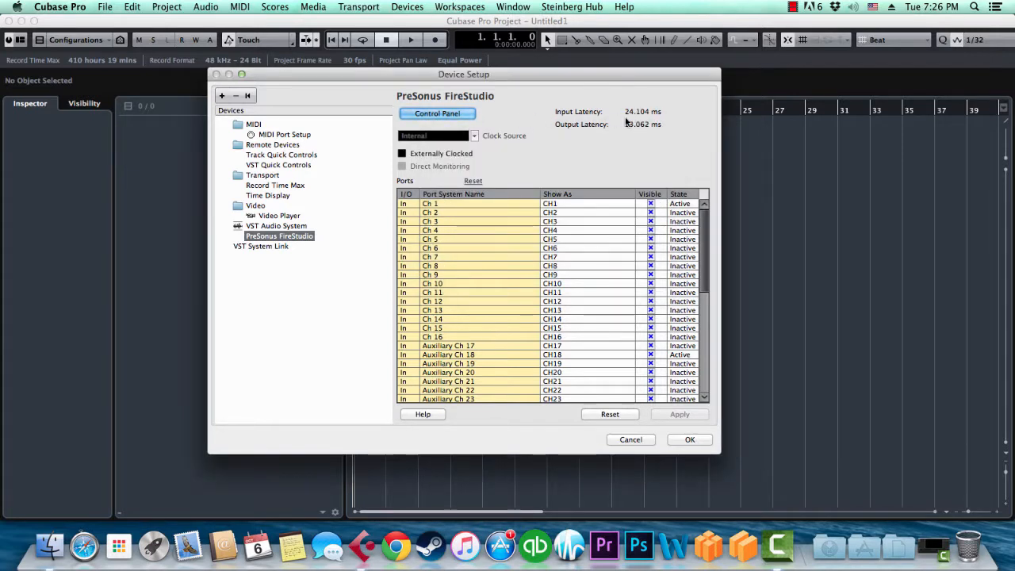
# Return the PreSonus FireStudio's buffer size to 128 samples and close its CoreAudio device settings
pyautogui.click(471, 112)
pyautogui.click(531, 182)
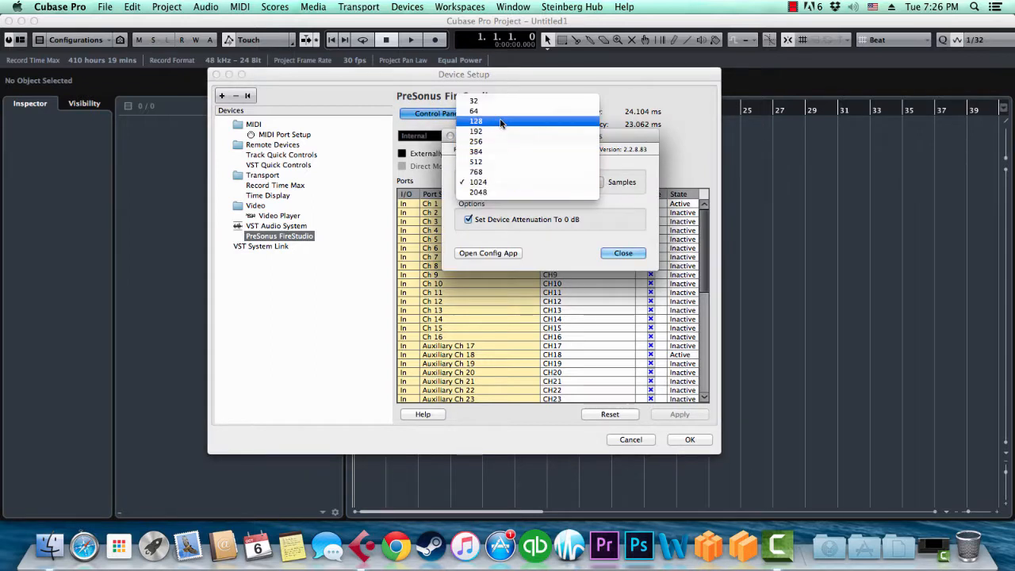
pyautogui.click(508, 134)
pyautogui.click(624, 253)
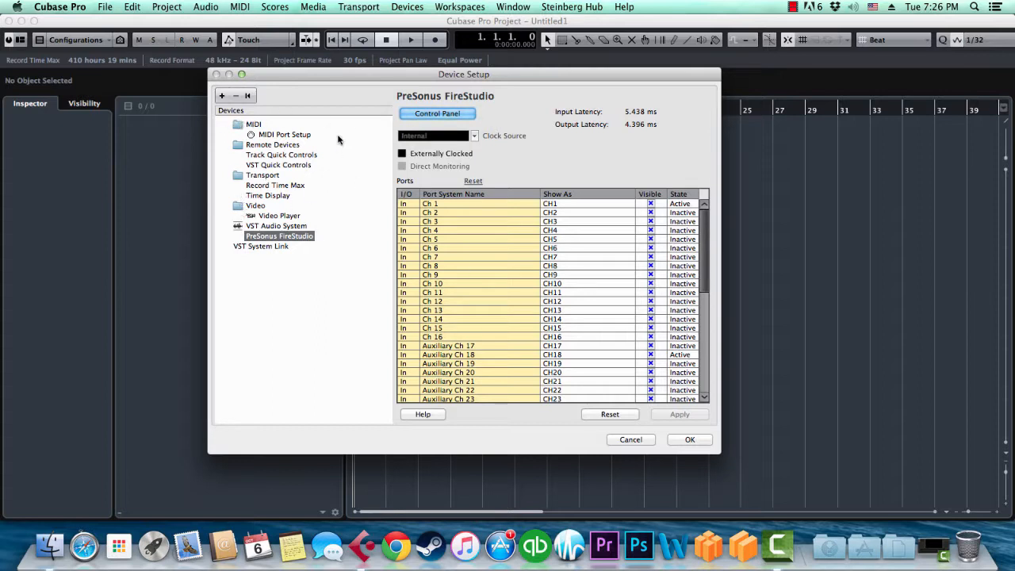
# Review the MIDI Port Setup and accept the Device Setup
pyautogui.click(271, 135)
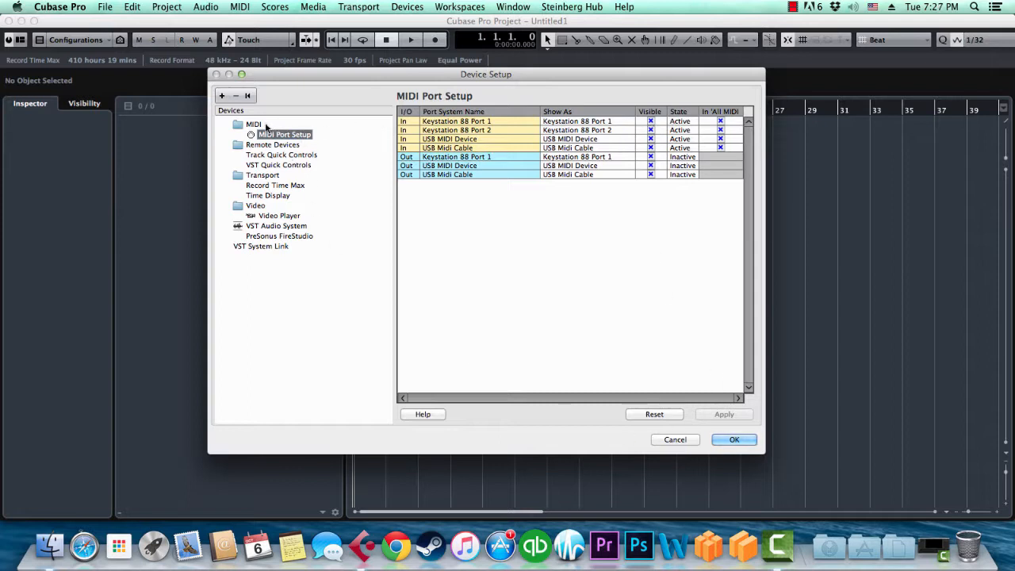
pyautogui.click(736, 441)
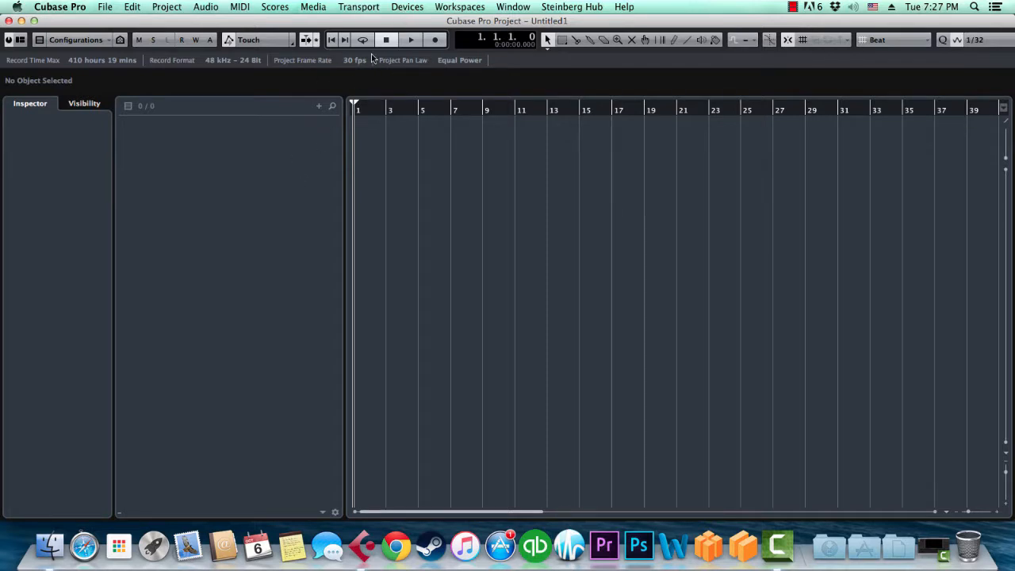
# Open VST Connections and examine the input and output buses, their device ports and the available input presets
pyautogui.click(408, 7)
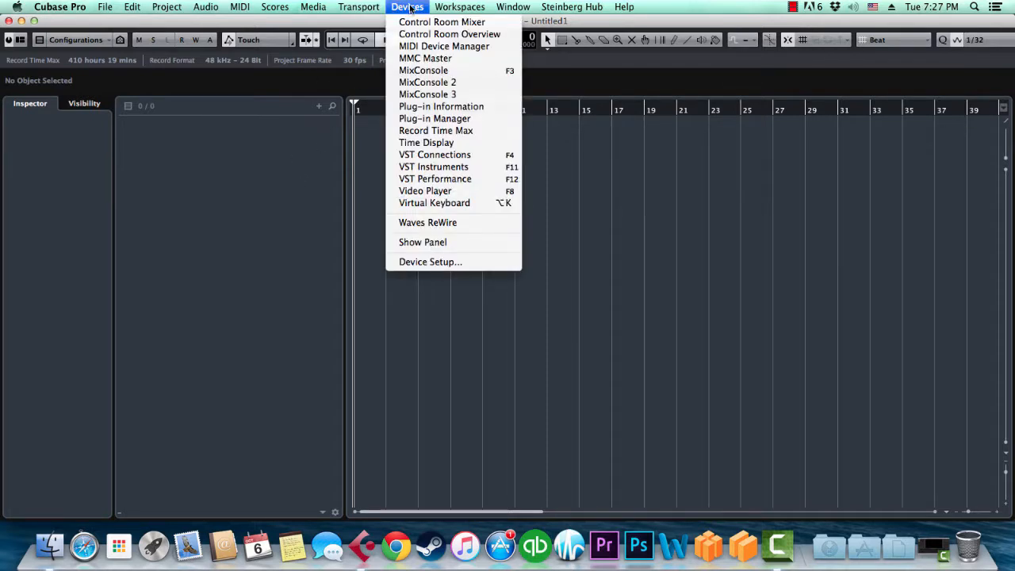
pyautogui.click(420, 157)
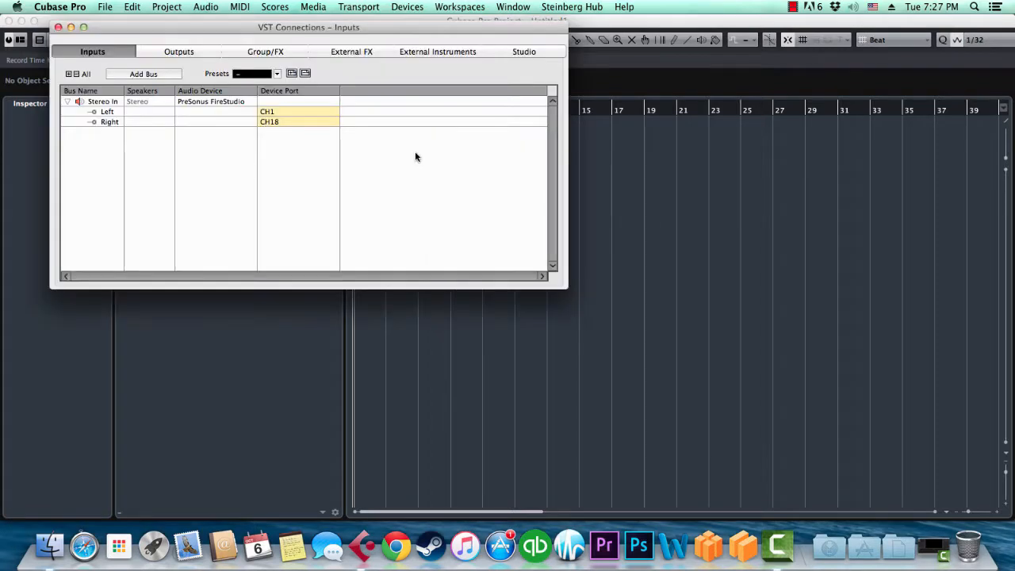
pyautogui.click(178, 54)
pyautogui.click(130, 57)
pyautogui.click(175, 54)
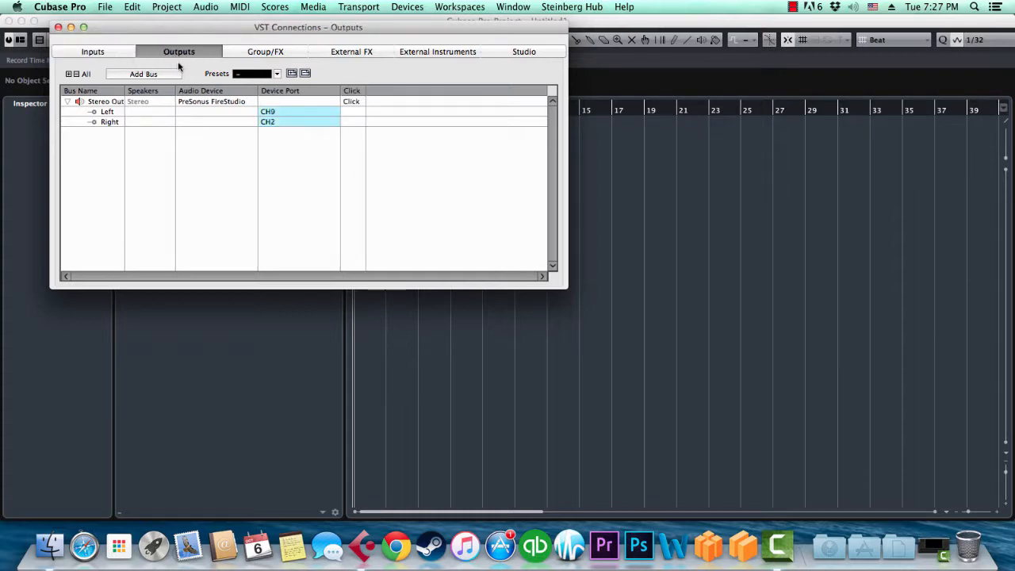
pyautogui.click(132, 53)
pyautogui.moveTo(322, 30); pyautogui.dragTo(400, 141)
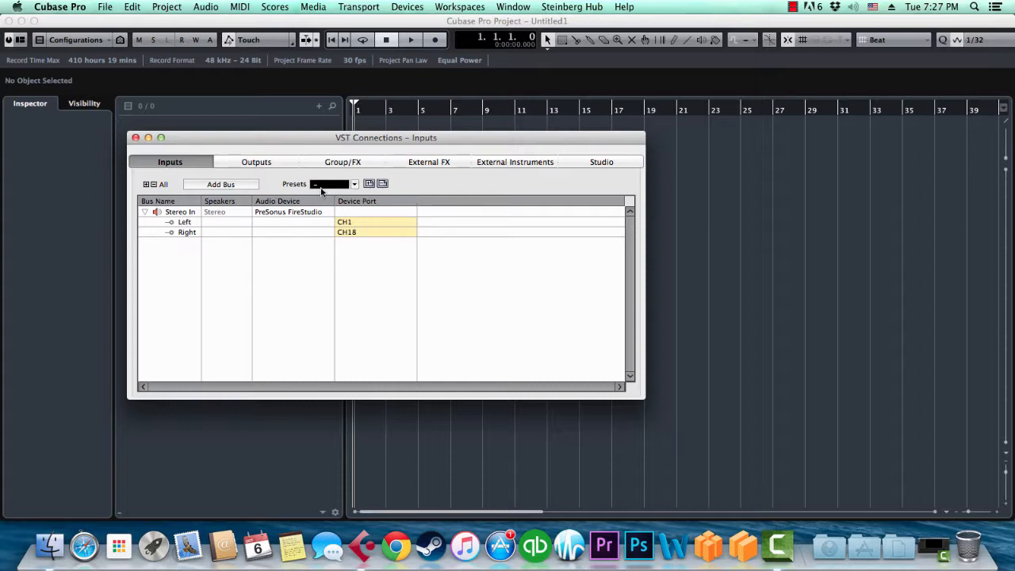
pyautogui.click(349, 185)
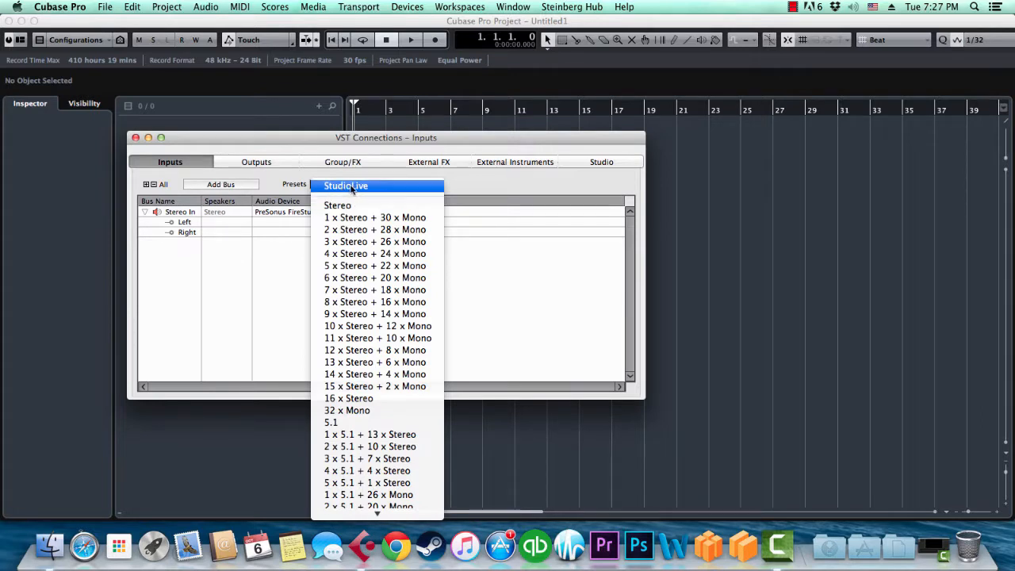
pyautogui.click(490, 186)
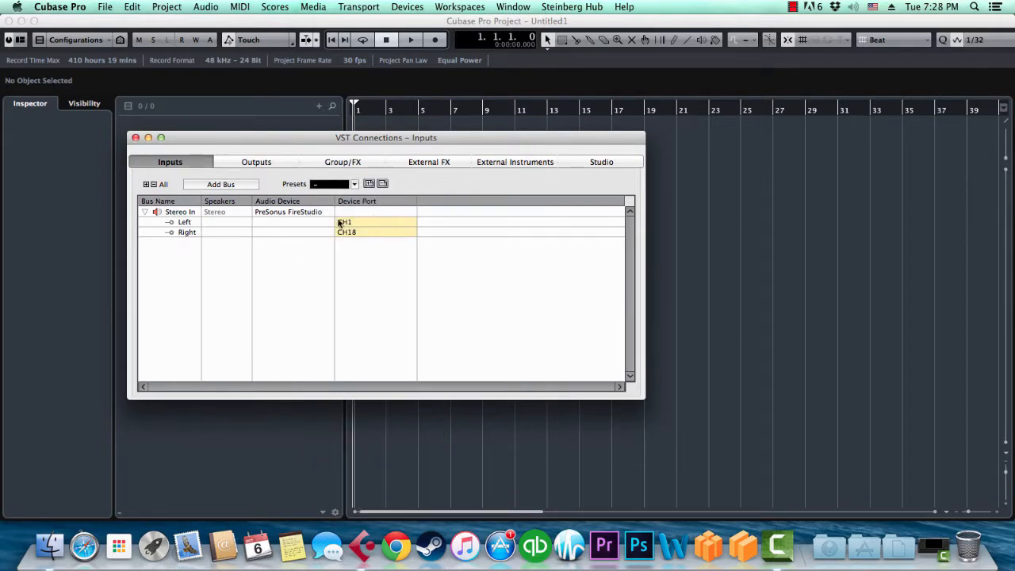
# Remove the Stereo In bus from the VST Connections inputs
pyautogui.click(177, 213)
pyautogui.rightClick(174, 216)
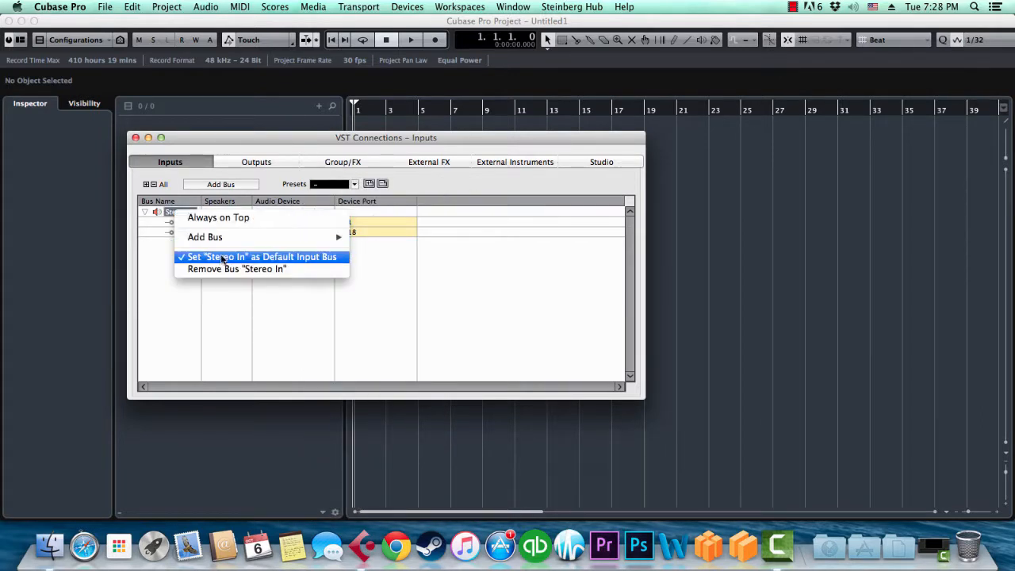
pyautogui.click(227, 269)
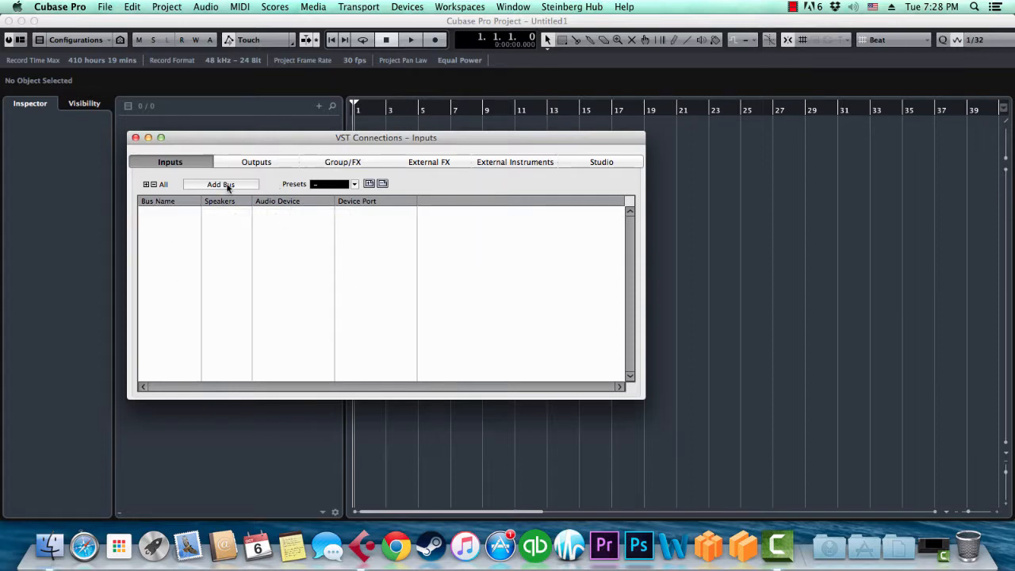
# Add 16 mono input buses in VST Connections
pyautogui.click(227, 185)
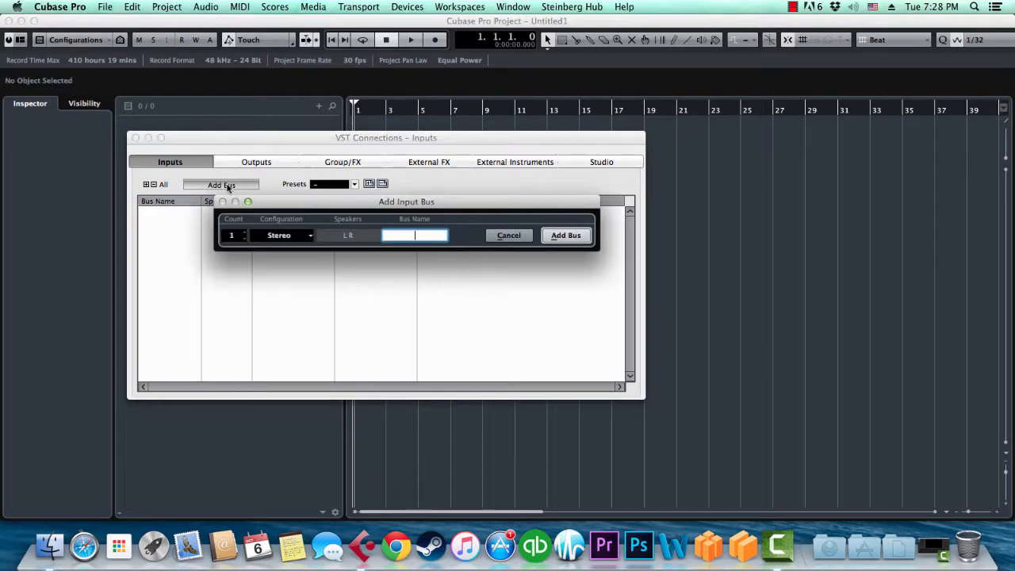
pyautogui.click(290, 237)
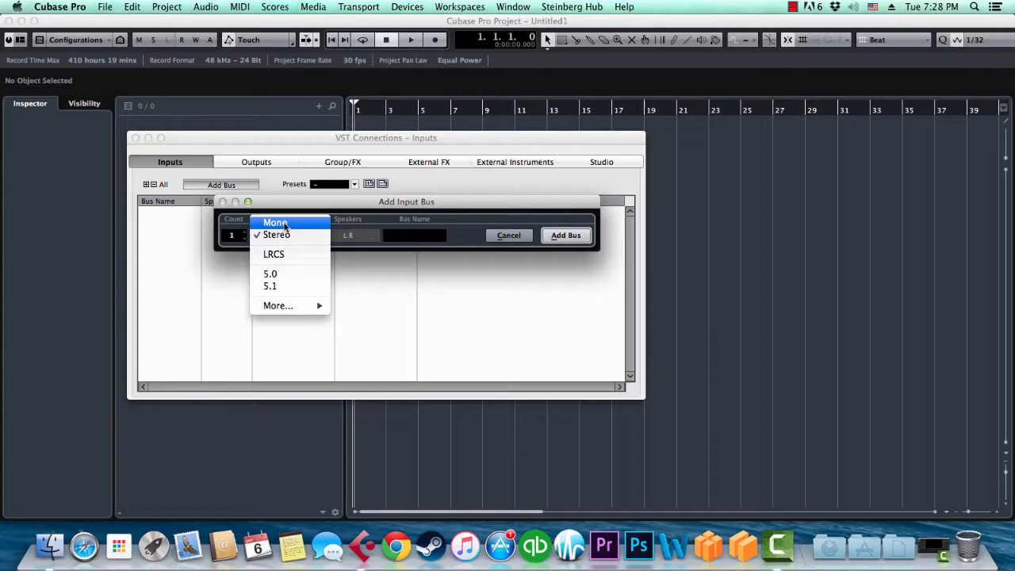
pyautogui.click(285, 225)
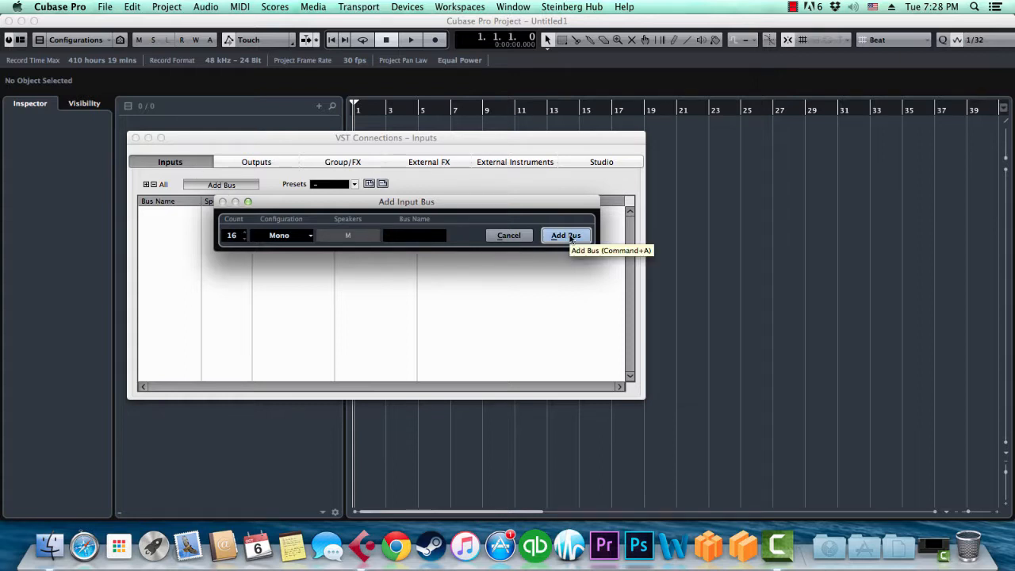
pyautogui.click(568, 235)
# Examine the device port assigned to each of the mono input buses
pyautogui.scroll(-5, 329, 291)
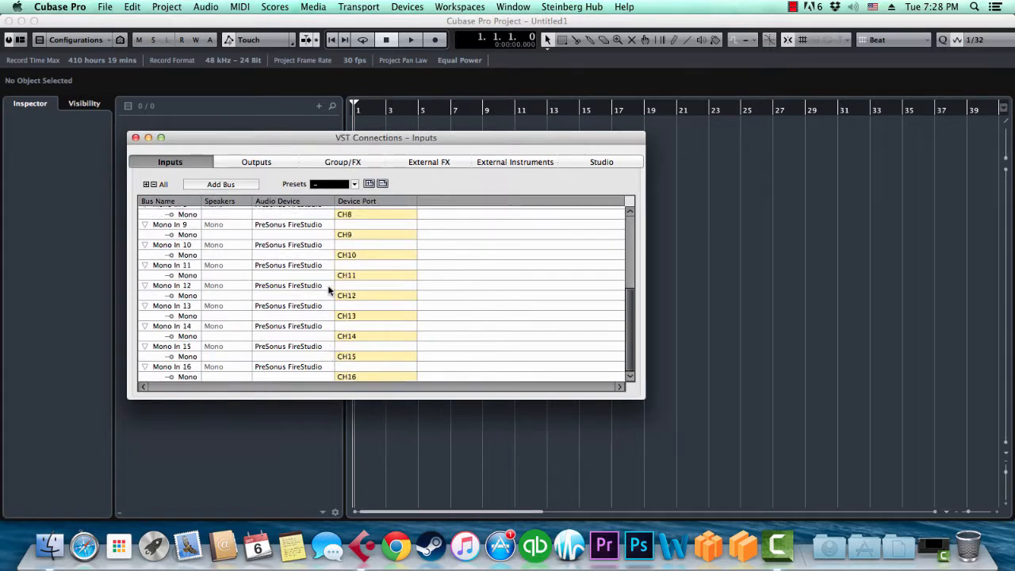
pyautogui.scroll(5, 351, 370)
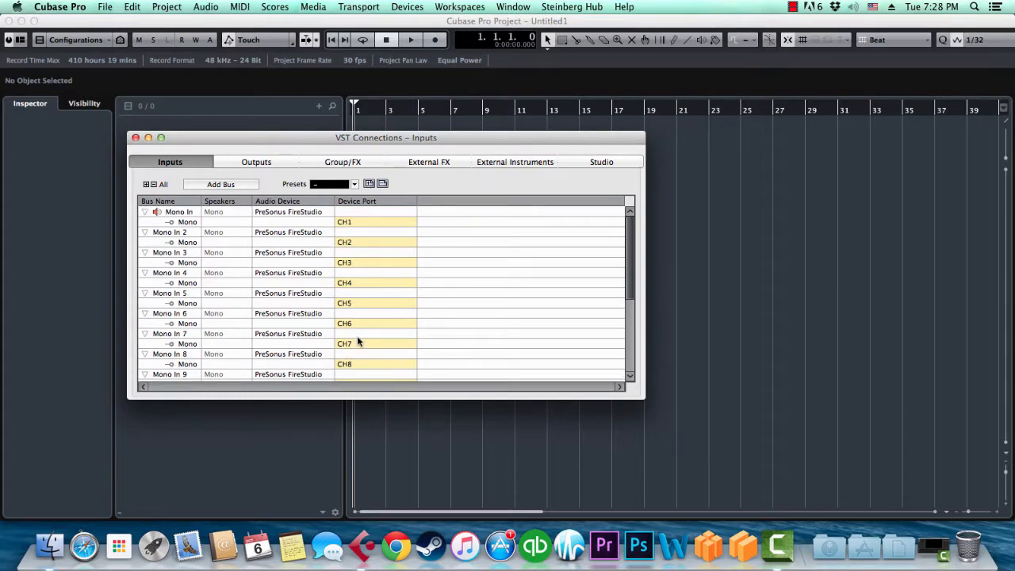
pyautogui.scroll(-5, 359, 340)
pyautogui.scroll(5, 361, 337)
pyautogui.scroll(-3, 358, 287)
pyautogui.scroll(3, 360, 281)
pyautogui.moveTo(278, 139); pyautogui.dragTo(300, 148)
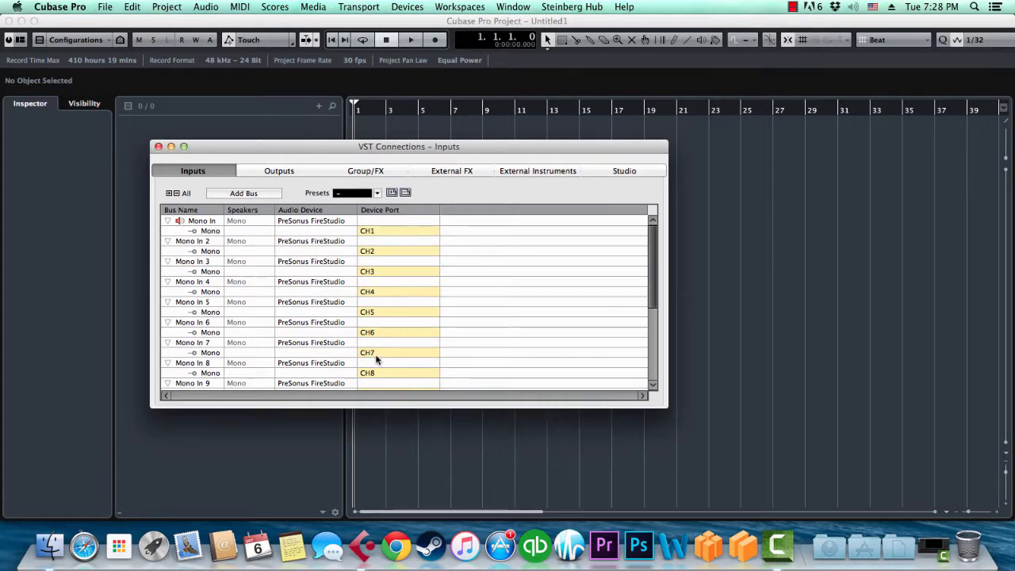
pyautogui.scroll(-5, 376, 357)
pyautogui.scroll(5, 376, 356)
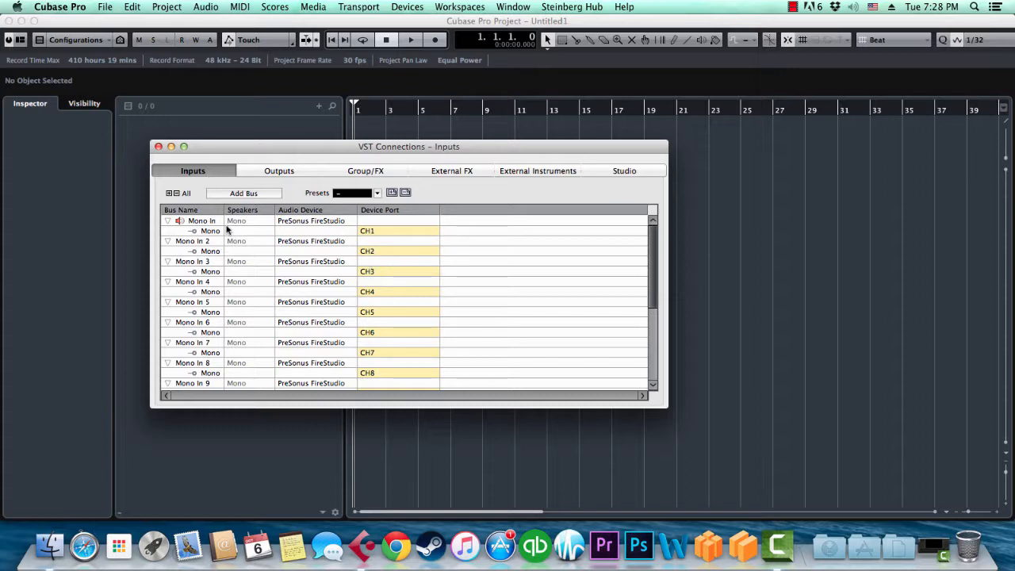
pyautogui.click(392, 195)
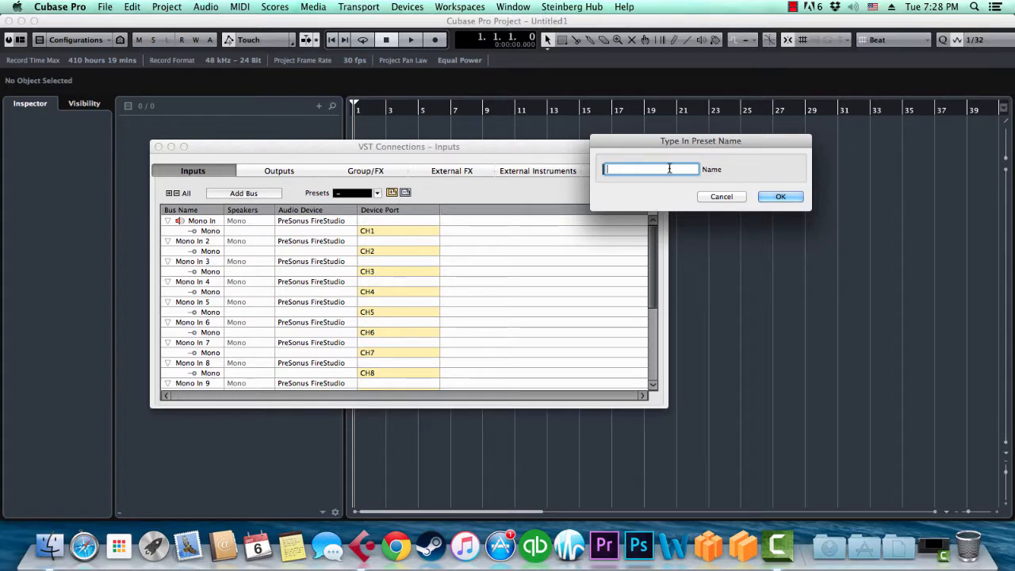
pyautogui.click(718, 198)
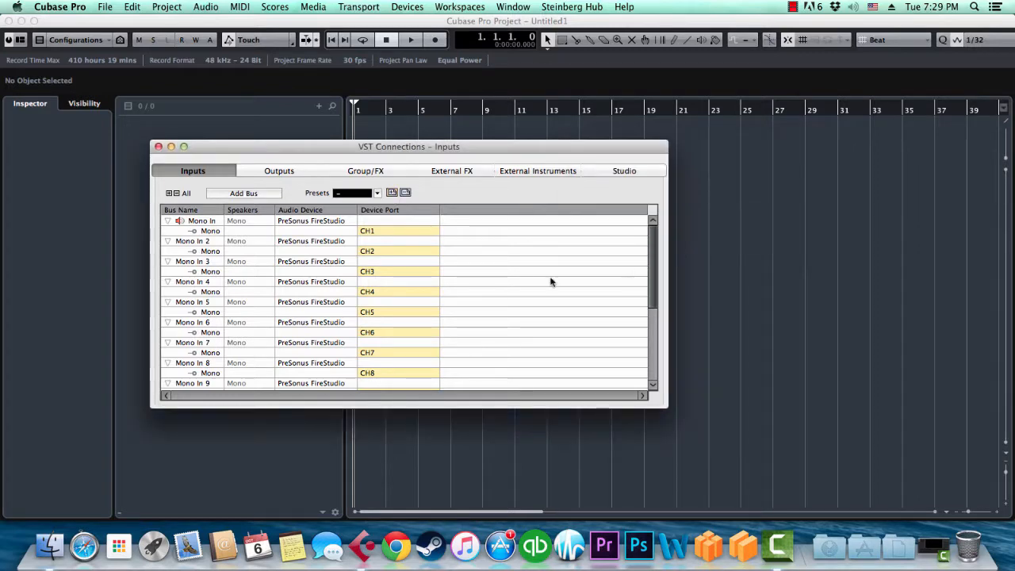
pyautogui.click(368, 194)
pyautogui.click(504, 193)
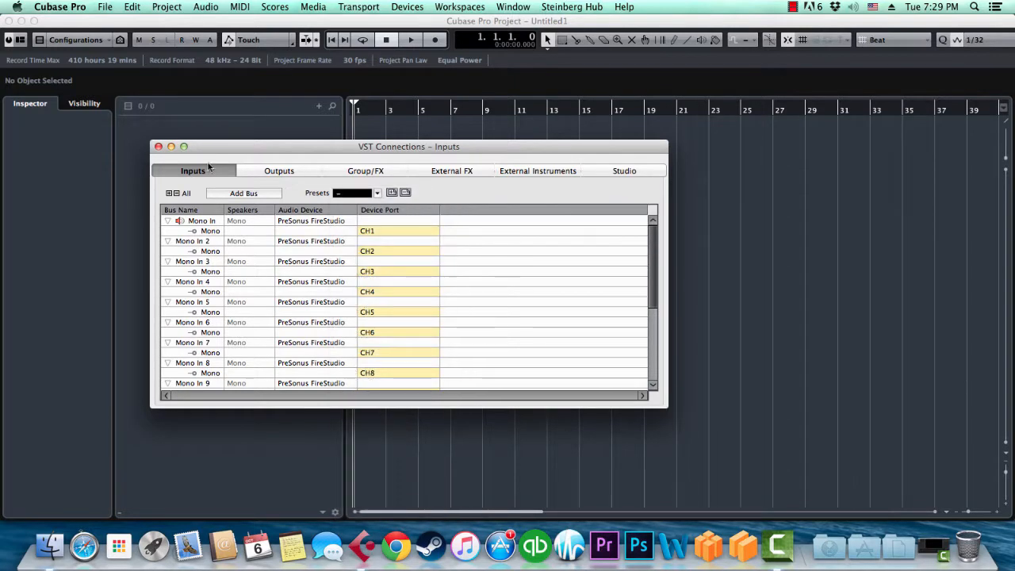
# Load the StudioLive preset for the input buses and check the resulting bus list
pyautogui.click(368, 192)
pyautogui.click(373, 195)
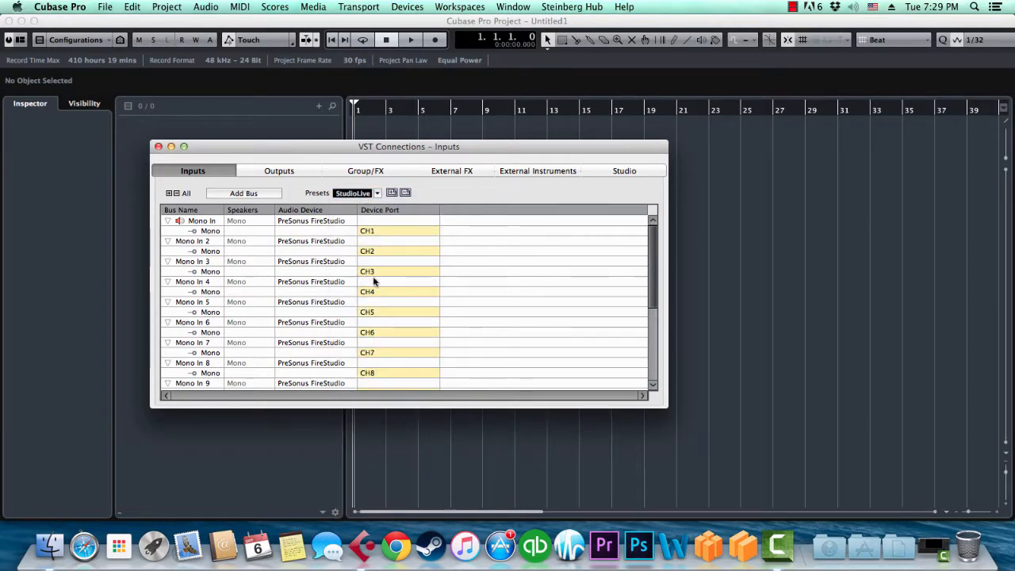
pyautogui.scroll(-5, 392, 367)
pyautogui.scroll(5, 310, 286)
# Remove the Stereo Out bus from the VST Connections outputs and confirm its deletion
pyautogui.click(309, 169)
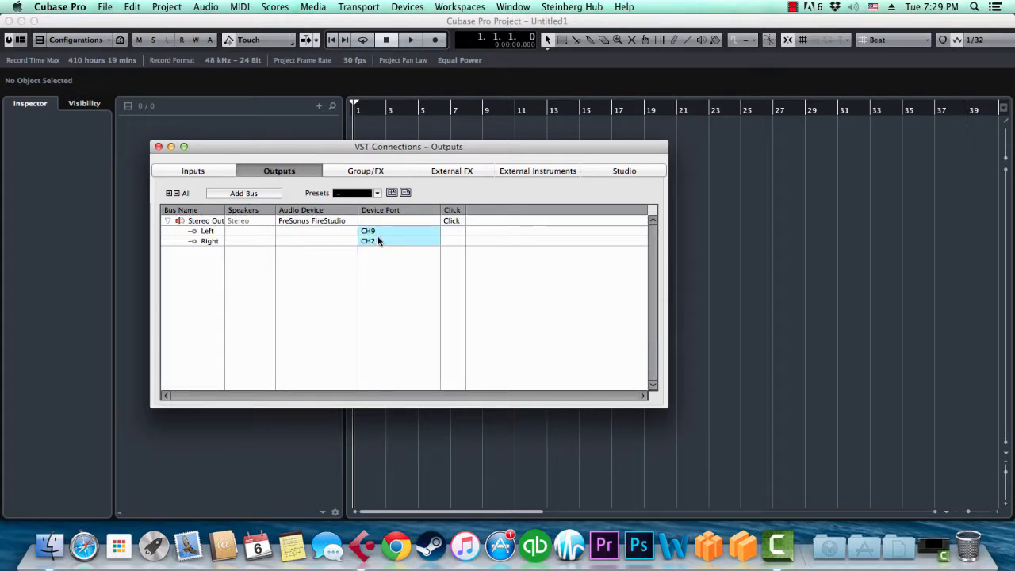
pyautogui.click(375, 193)
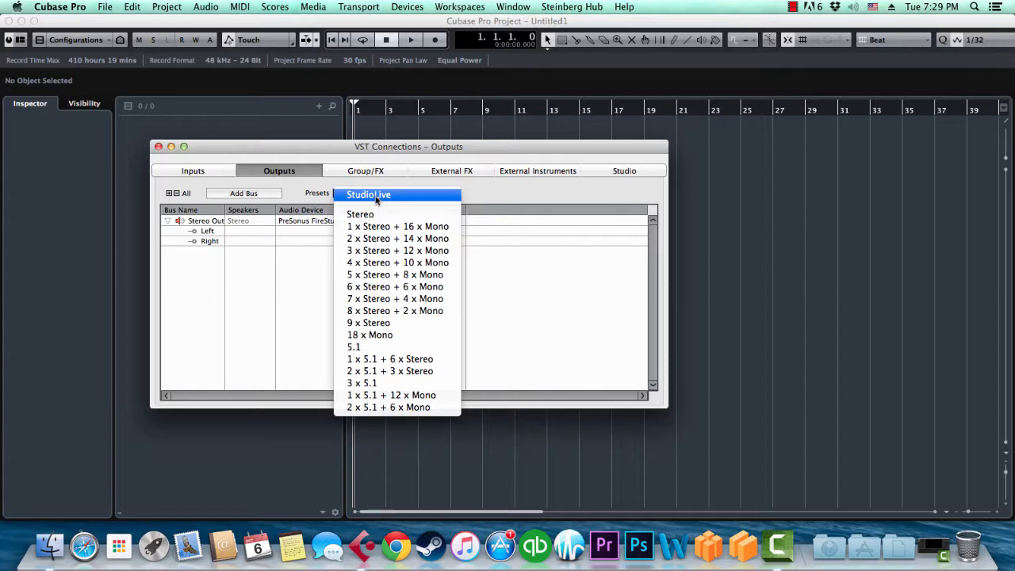
pyautogui.click(227, 229)
pyautogui.rightClick(206, 222)
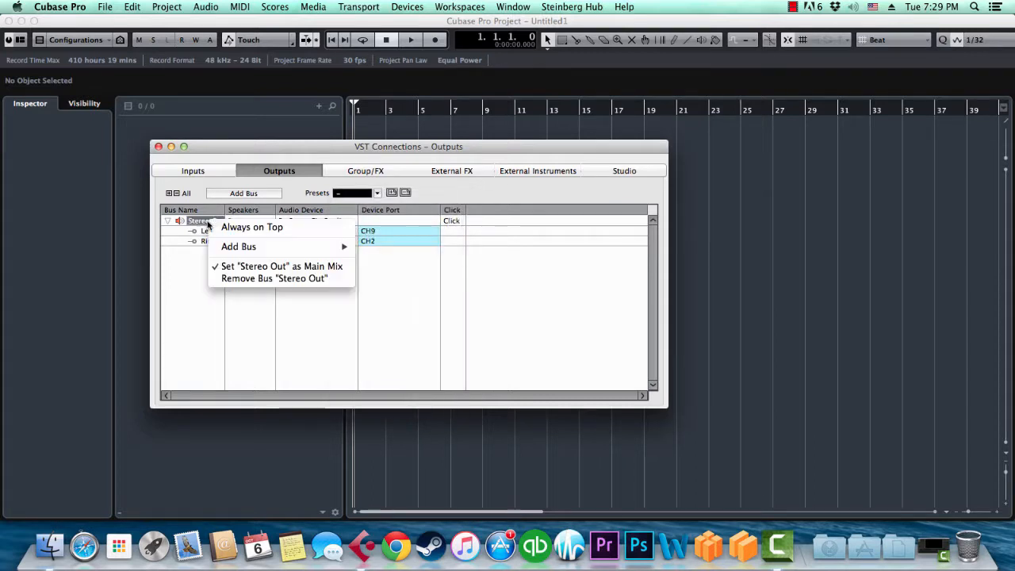
pyautogui.click(241, 283)
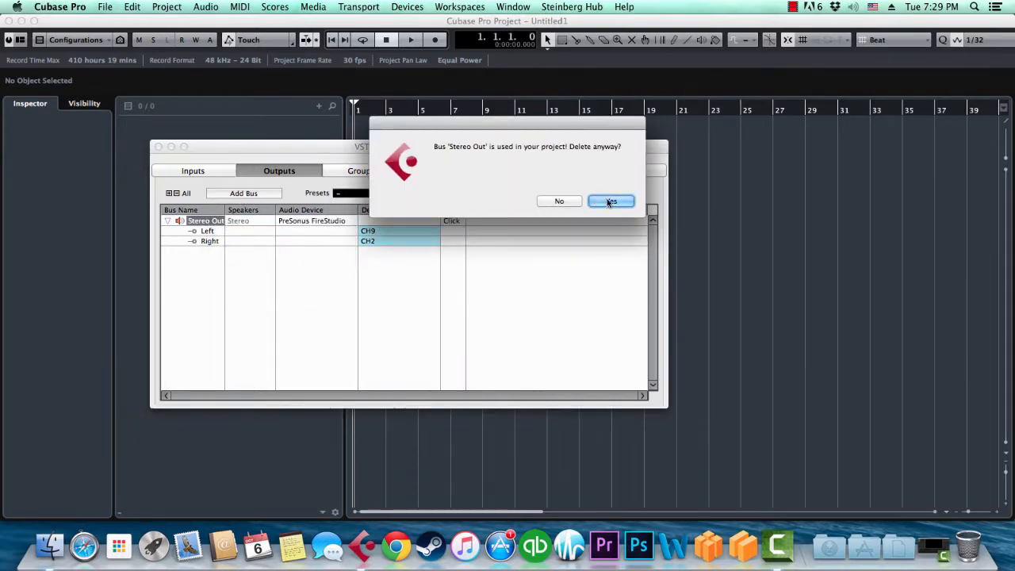
pyautogui.click(610, 201)
# Add one stereo output bus and check the device port choices for its left channel
pyautogui.click(244, 193)
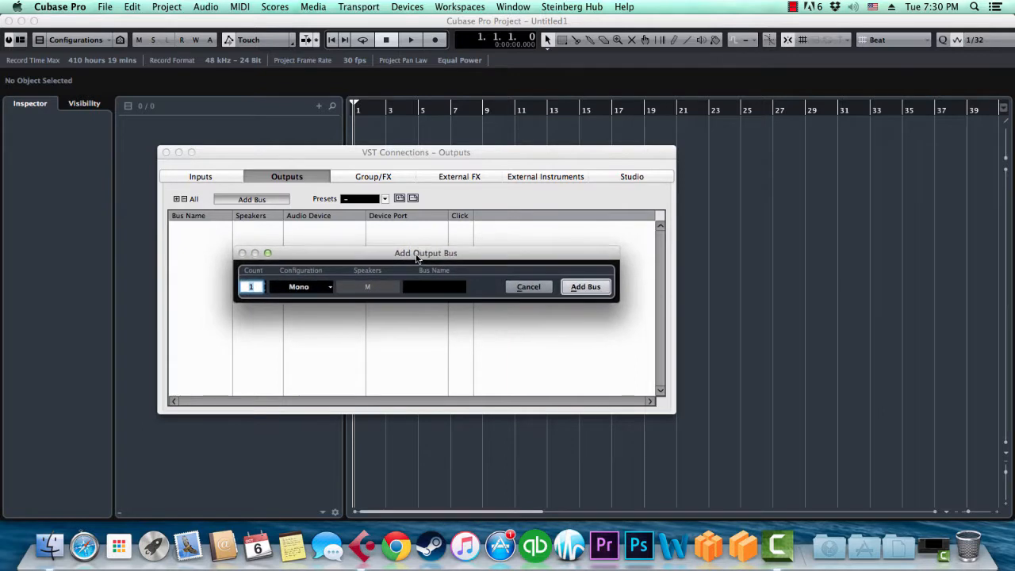
pyautogui.moveTo(396, 254); pyautogui.dragTo(395, 249)
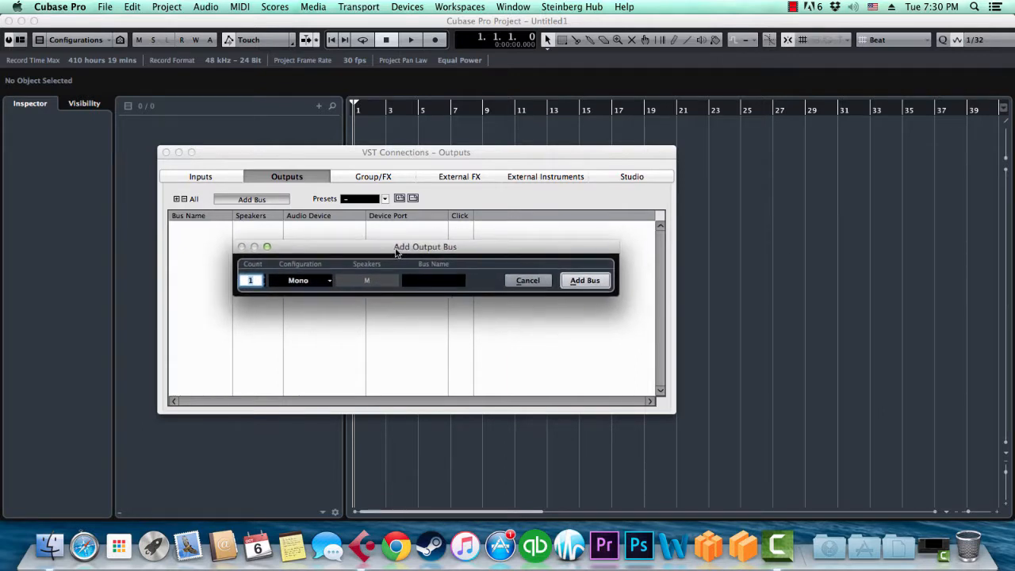
pyautogui.click(303, 290)
pyautogui.click(305, 299)
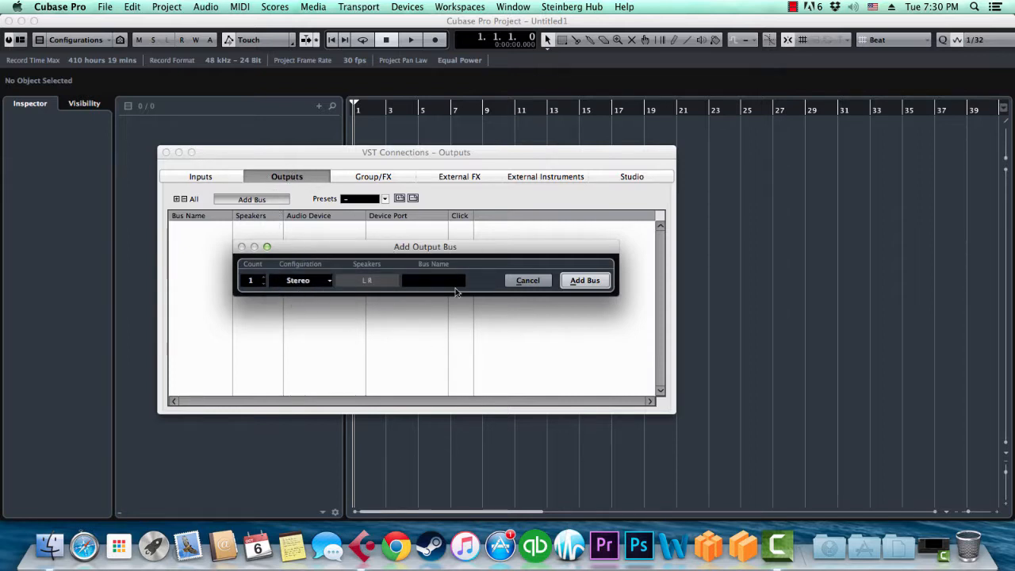
pyautogui.click(585, 281)
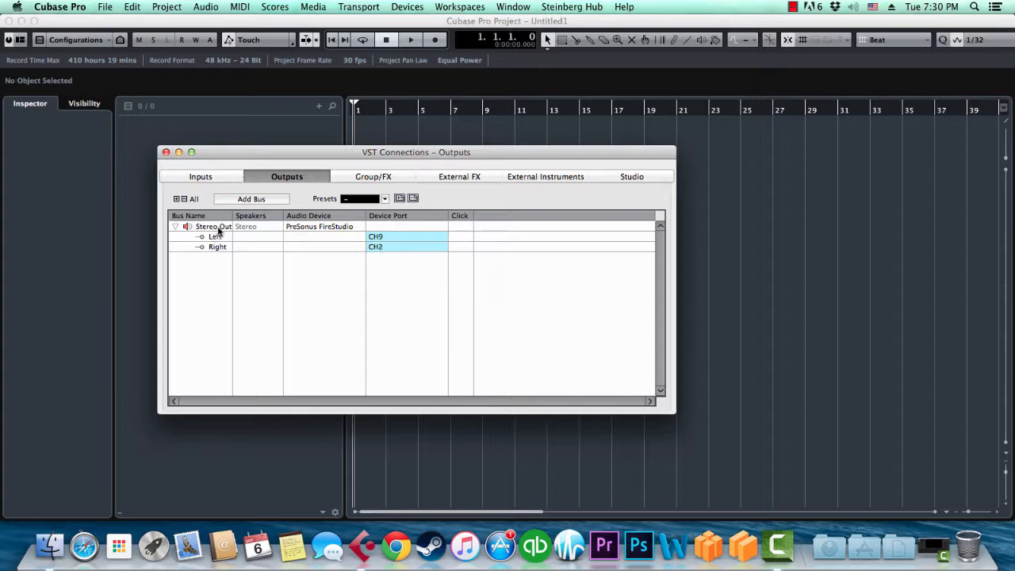
pyautogui.click(383, 240)
pyautogui.click(343, 268)
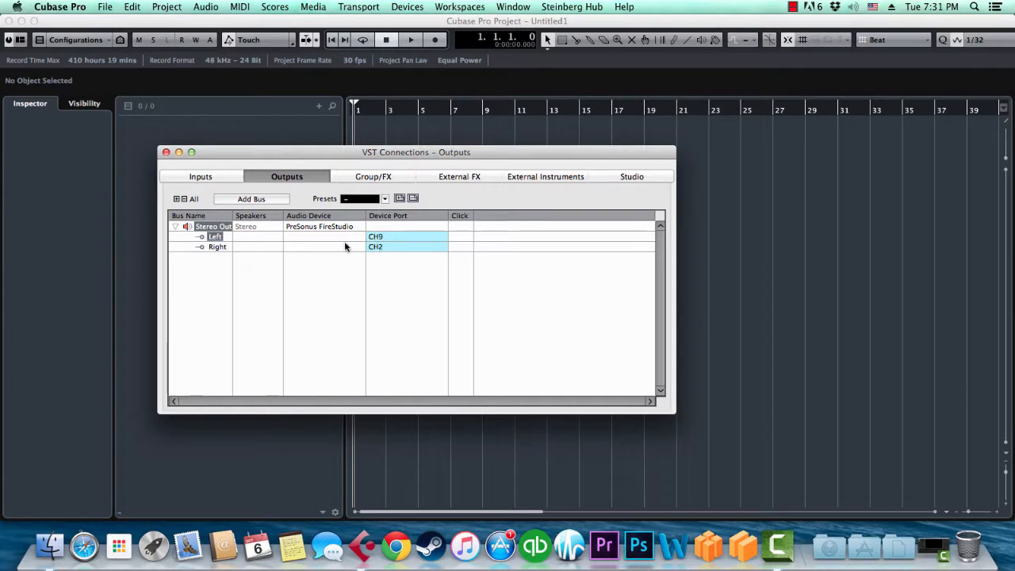
# Check the device port choices for the left output channel and load the StudioLive preset for the output buses
pyautogui.click(375, 240)
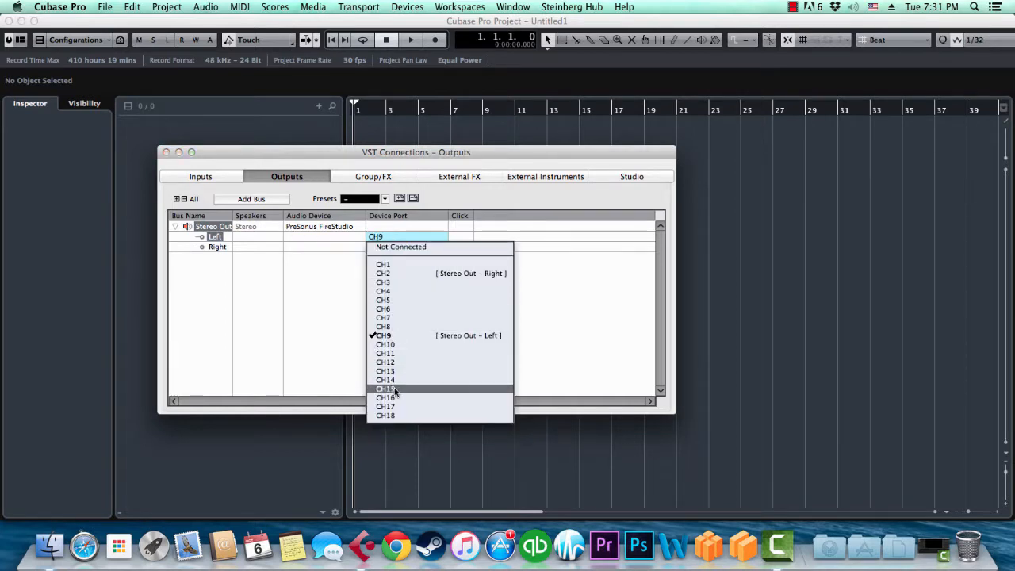
pyautogui.click(300, 301)
pyautogui.click(369, 199)
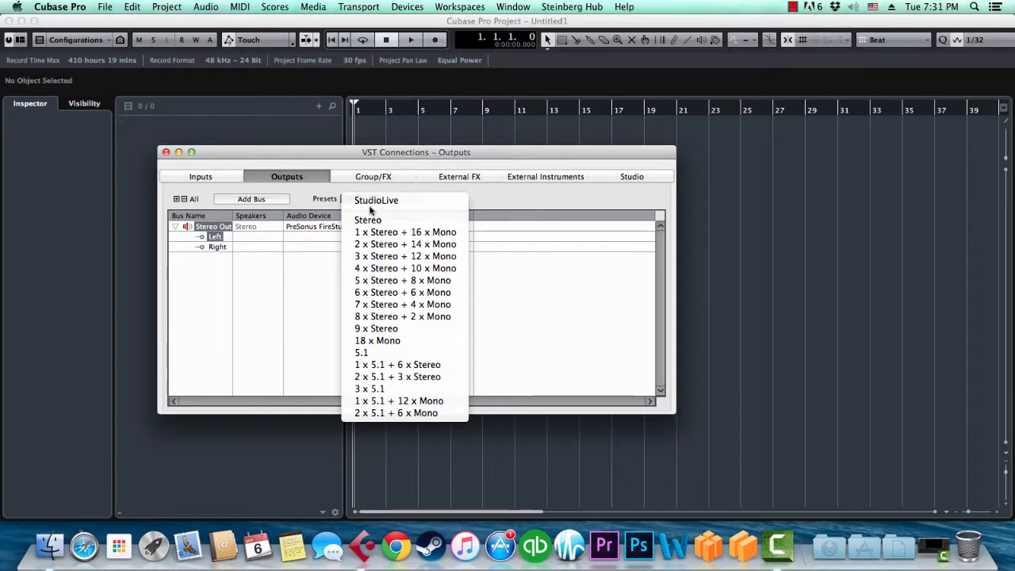
pyautogui.click(373, 202)
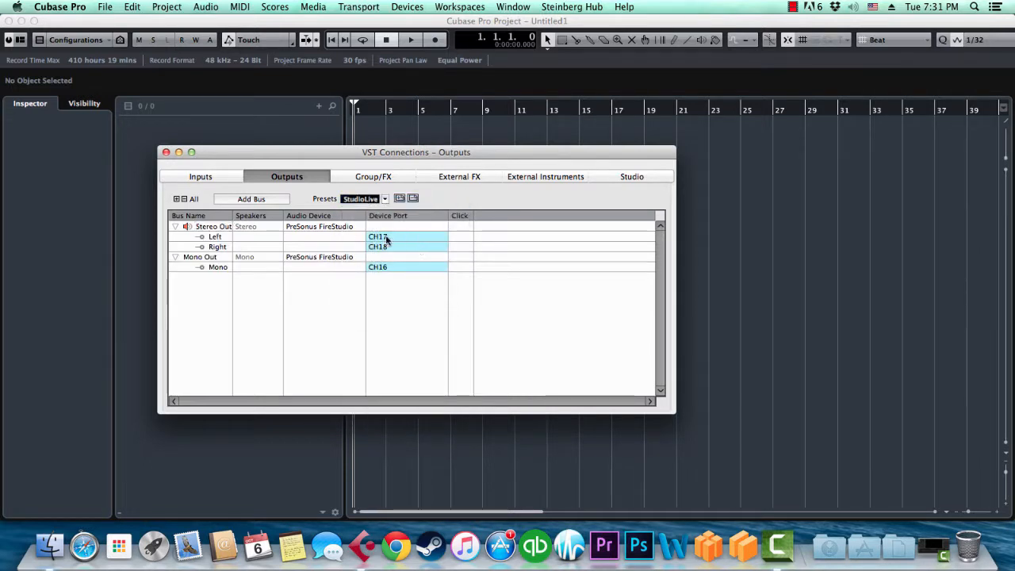
# Assign the click to the Mono Out bus, also toggling it on the Stereo Out bus along the way
pyautogui.click(461, 258)
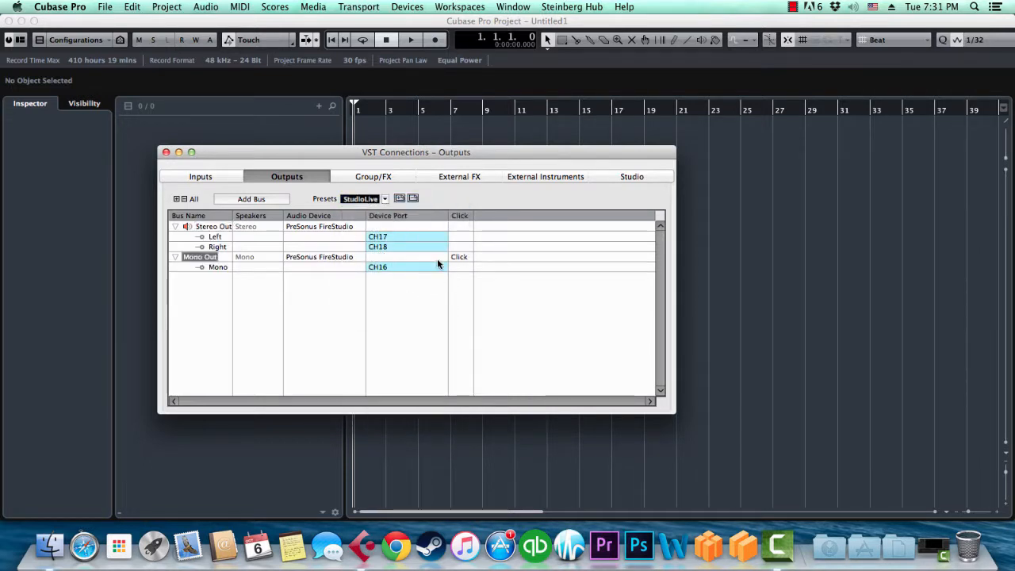
pyautogui.click(461, 227)
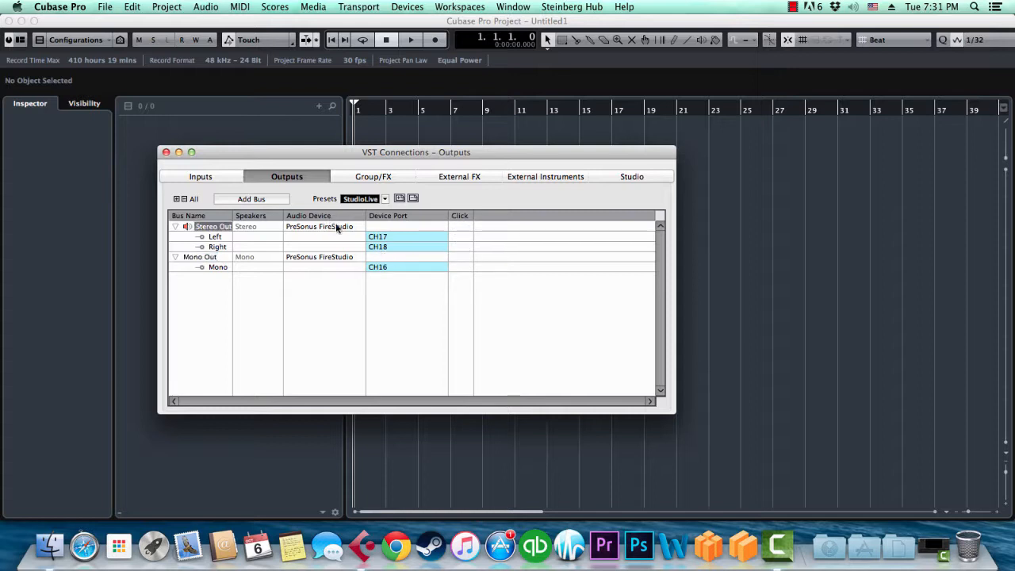
pyautogui.click(462, 228)
pyautogui.click(461, 228)
pyautogui.click(459, 228)
pyautogui.click(463, 258)
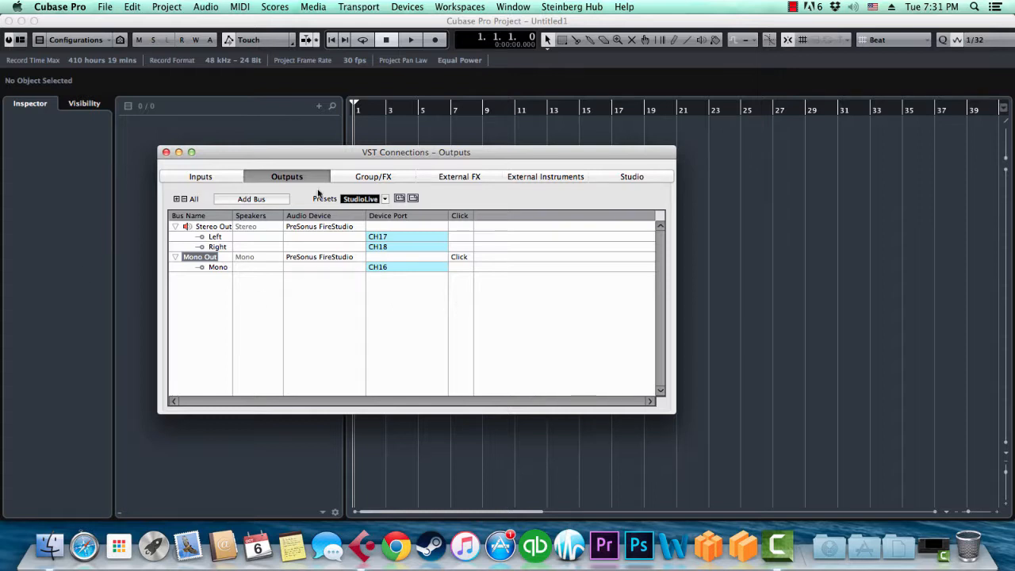
# Examine the device port assigned to each mono input bus in the StudioLive input preset
pyautogui.click(230, 181)
pyautogui.scroll(-6, 393, 230)
pyautogui.scroll(6, 395, 229)
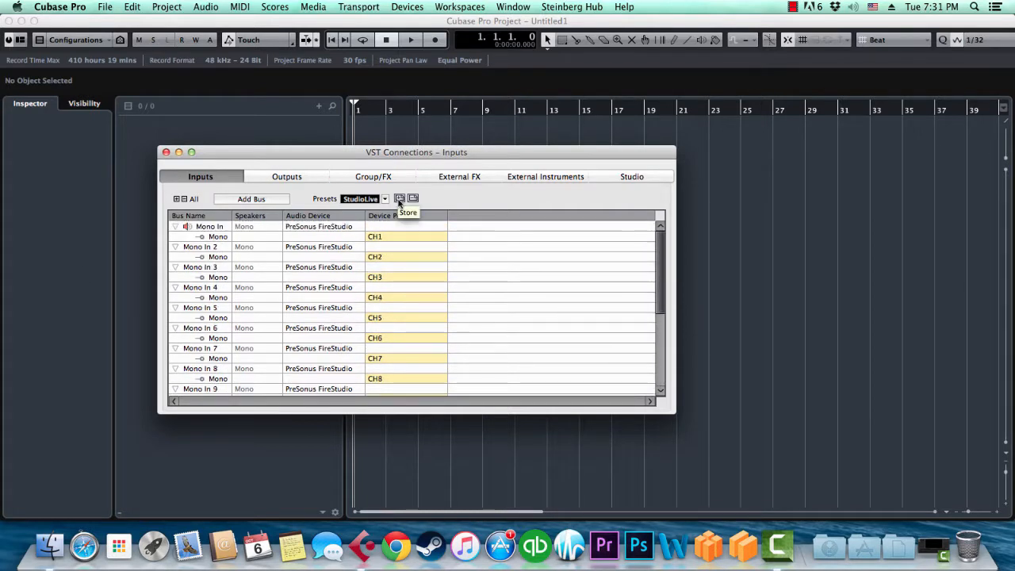
pyautogui.scroll(-5, 370, 290)
pyautogui.scroll(5, 362, 283)
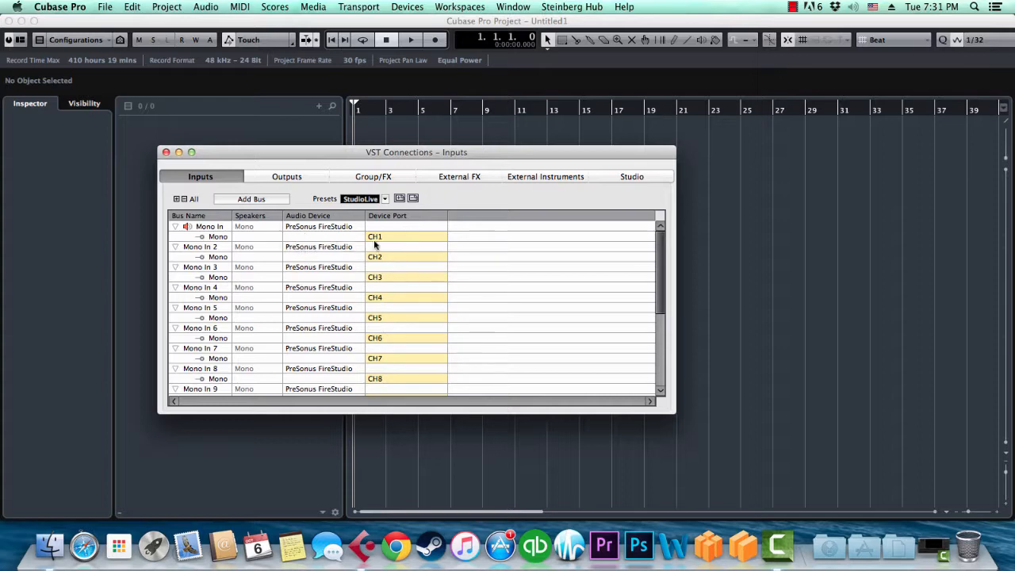
pyautogui.moveTo(385, 154); pyautogui.dragTo(381, 160)
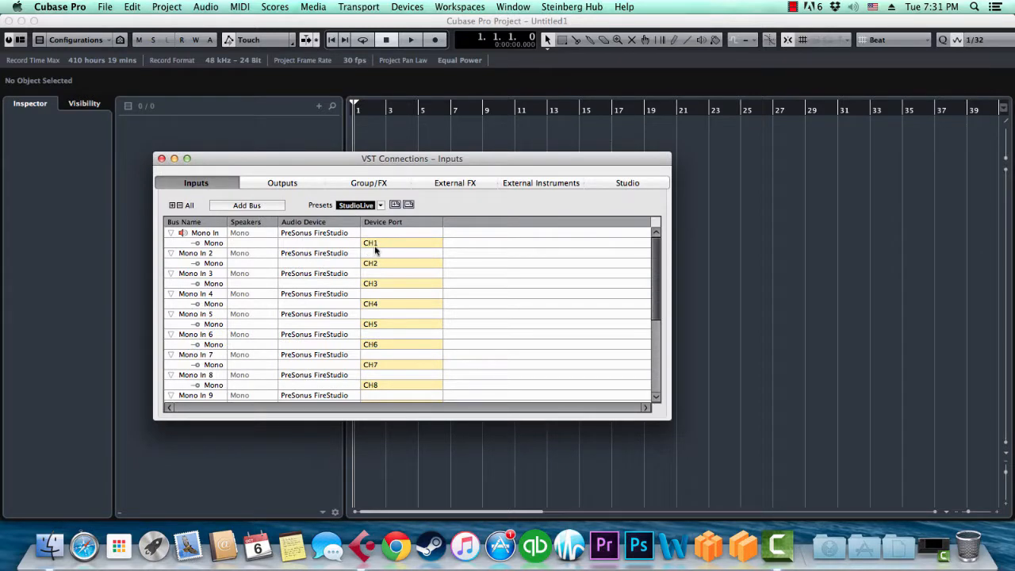
pyautogui.scroll(-4, 379, 267)
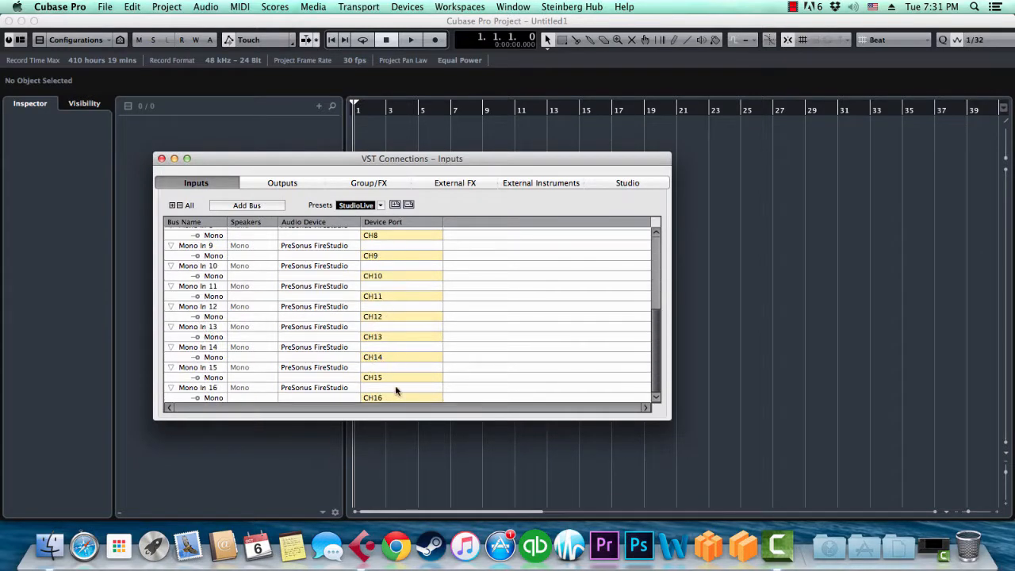
pyautogui.scroll(4, 396, 389)
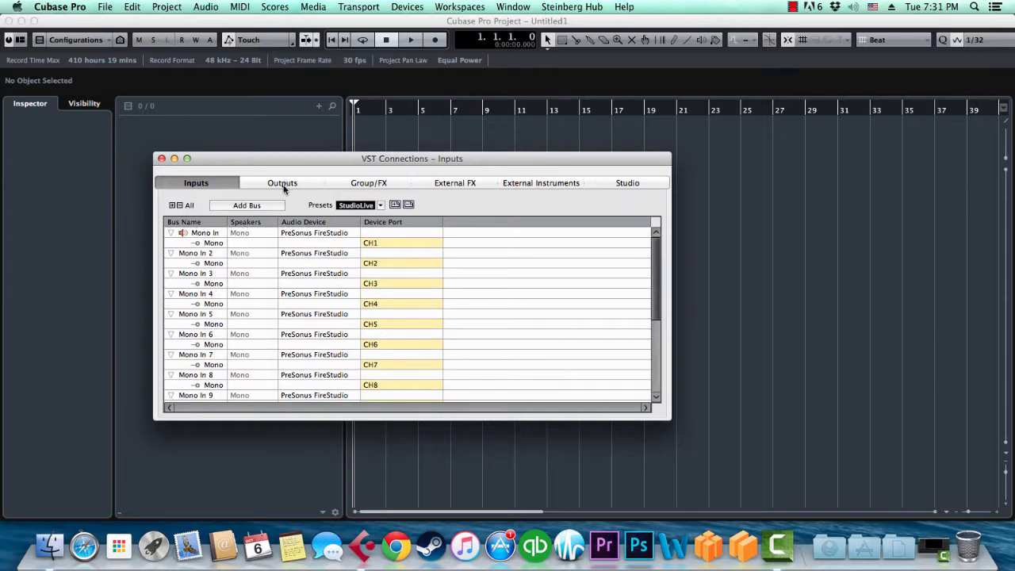
# Check the output buses and their available presets, and close VST Connections
pyautogui.click(285, 185)
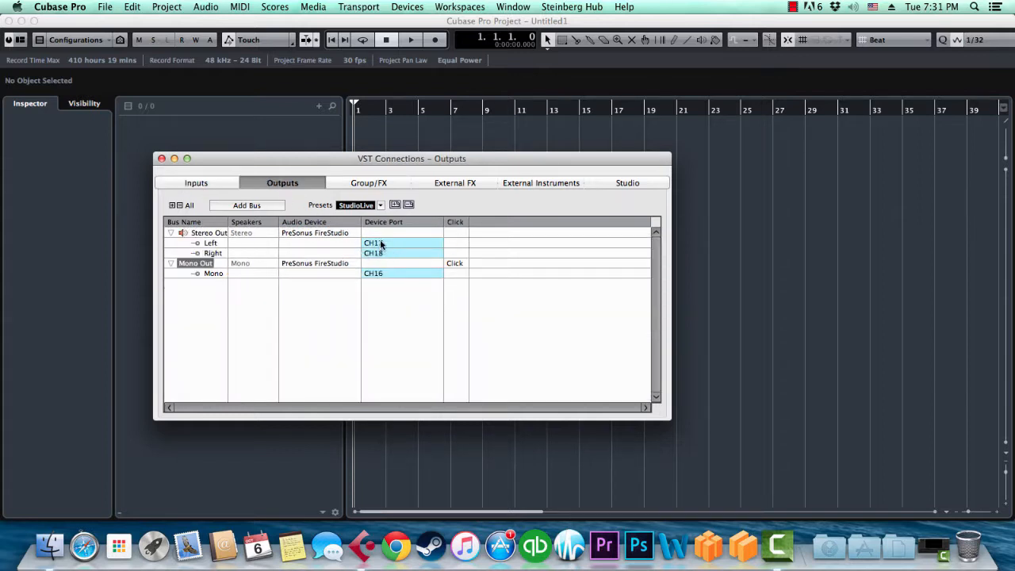
pyautogui.click(366, 208)
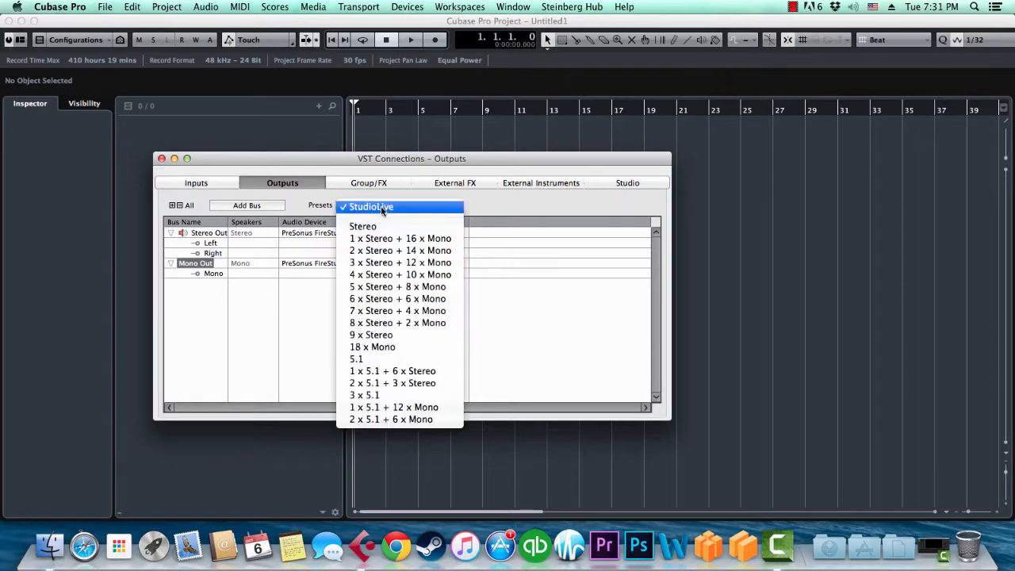
pyautogui.click(367, 220)
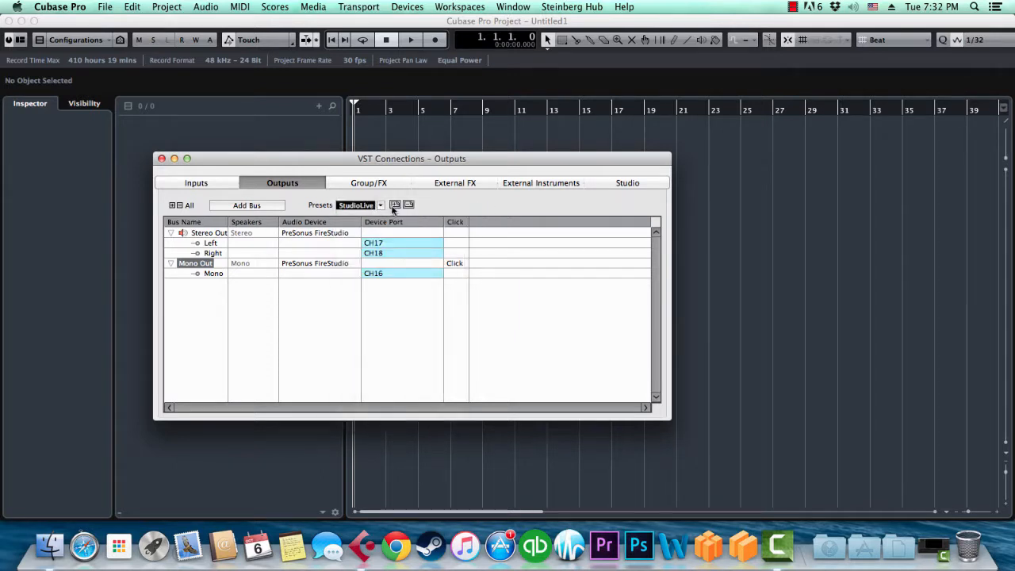
pyautogui.click(162, 159)
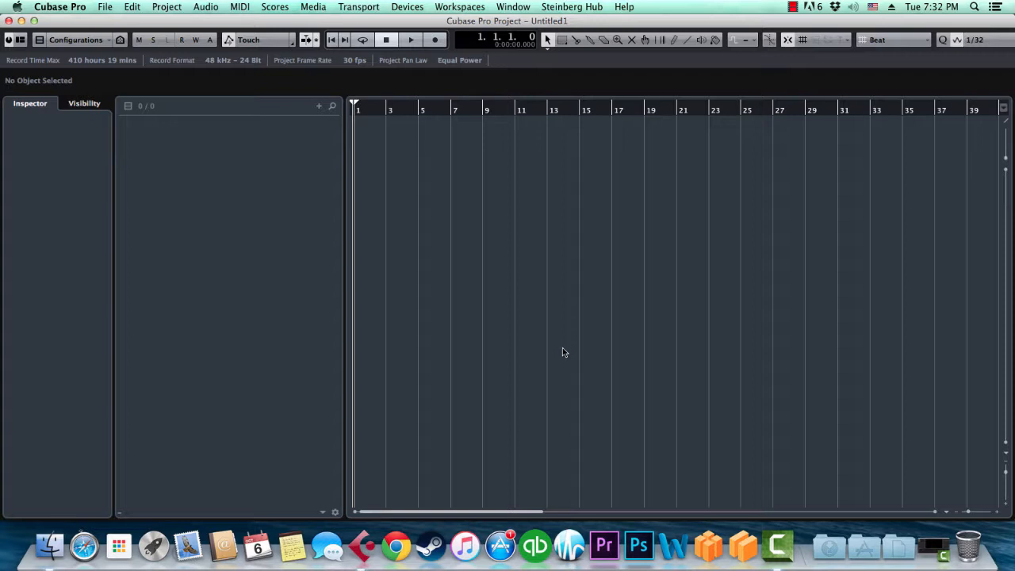
# Open Project Setup, compare the sample rate options and choose 48.000 kHz
pyautogui.click(168, 8)
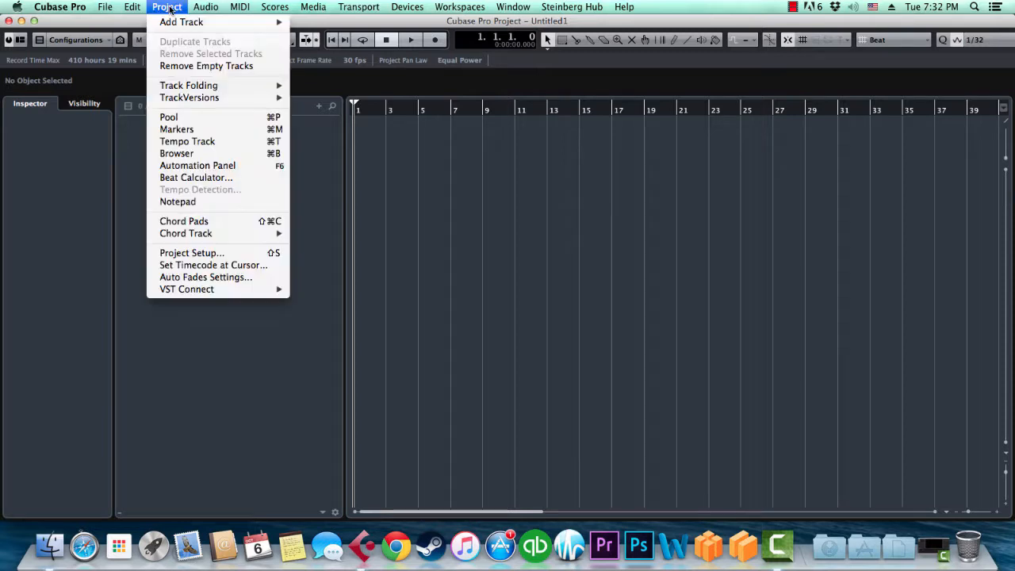
pyautogui.click(195, 254)
pyautogui.moveTo(493, 52); pyautogui.dragTo(430, 81)
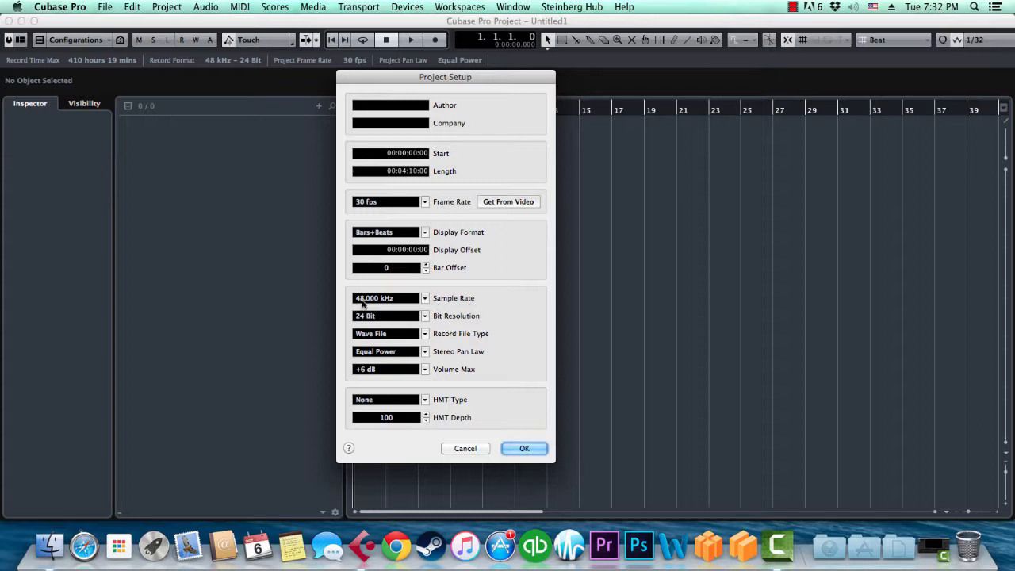
pyautogui.click(427, 301)
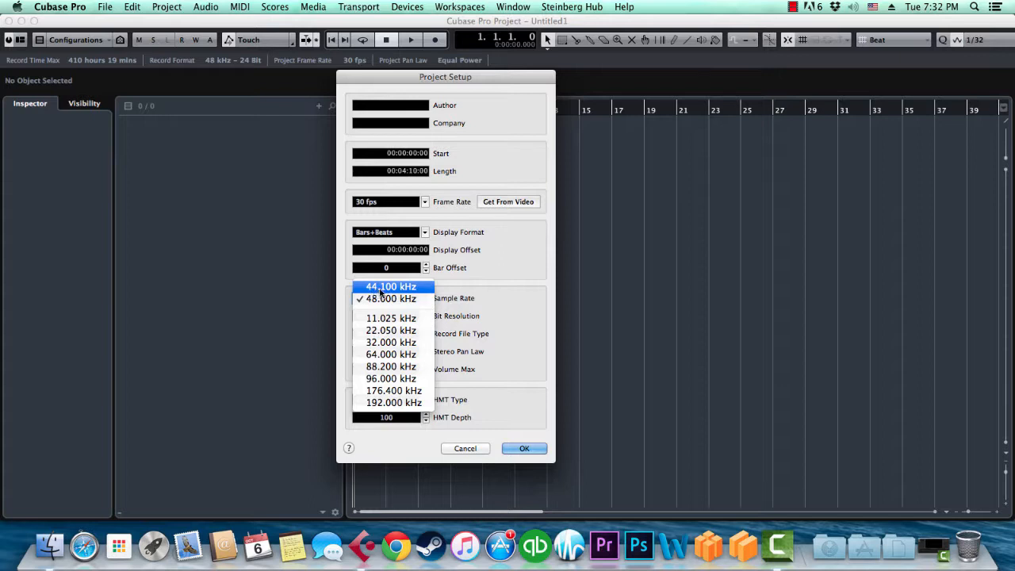
pyautogui.click(521, 294)
pyautogui.click(397, 300)
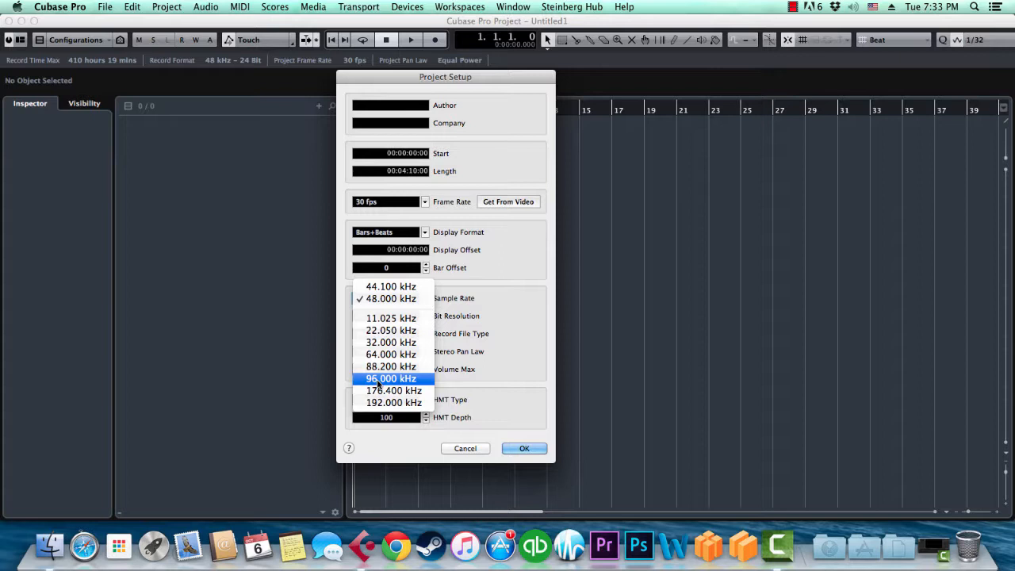
pyautogui.click(368, 303)
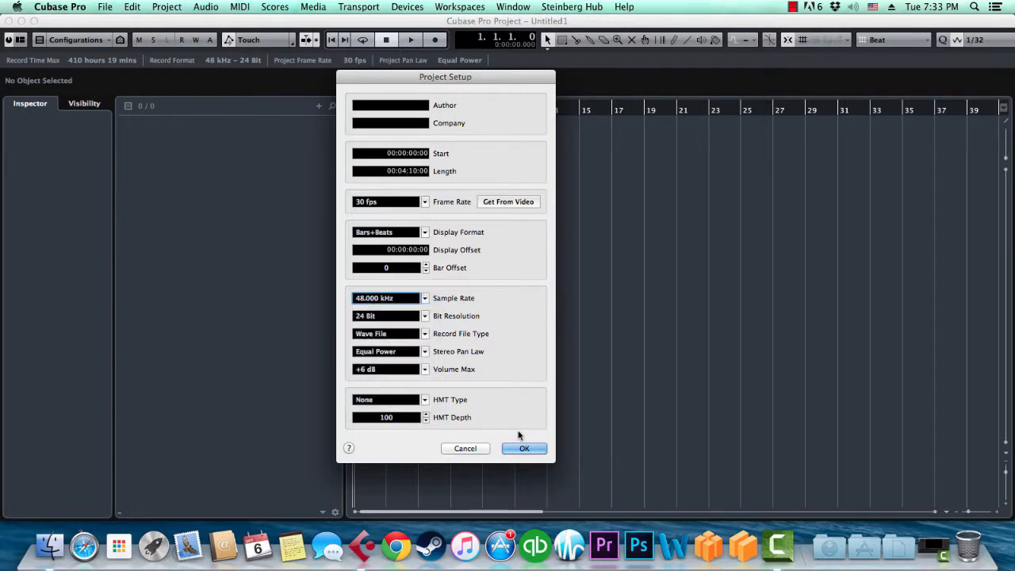
# Compare the bit resolution options, choose 24 Bit and confirm the project setup
pyautogui.click(413, 316)
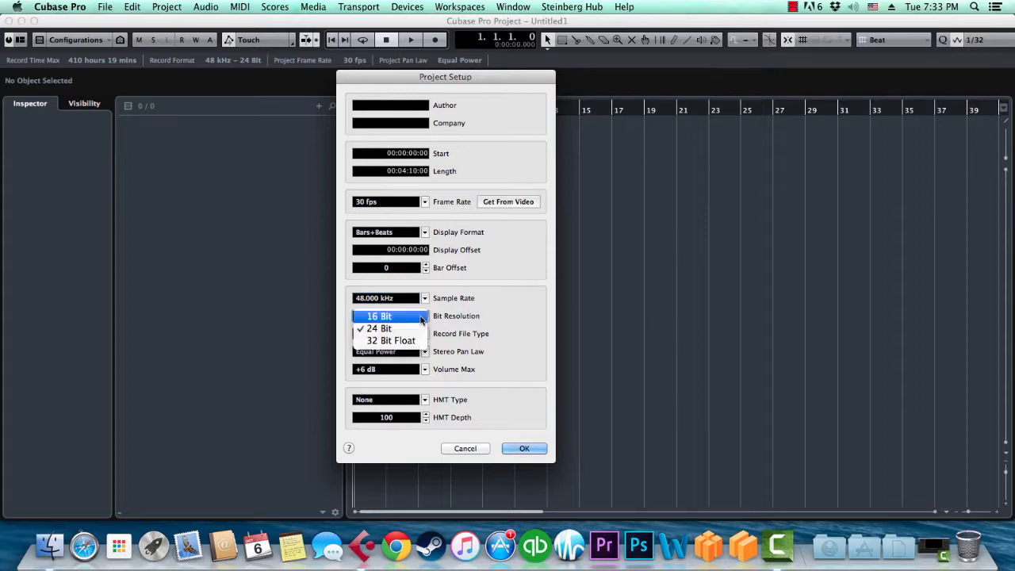
pyautogui.click(516, 326)
pyautogui.click(409, 319)
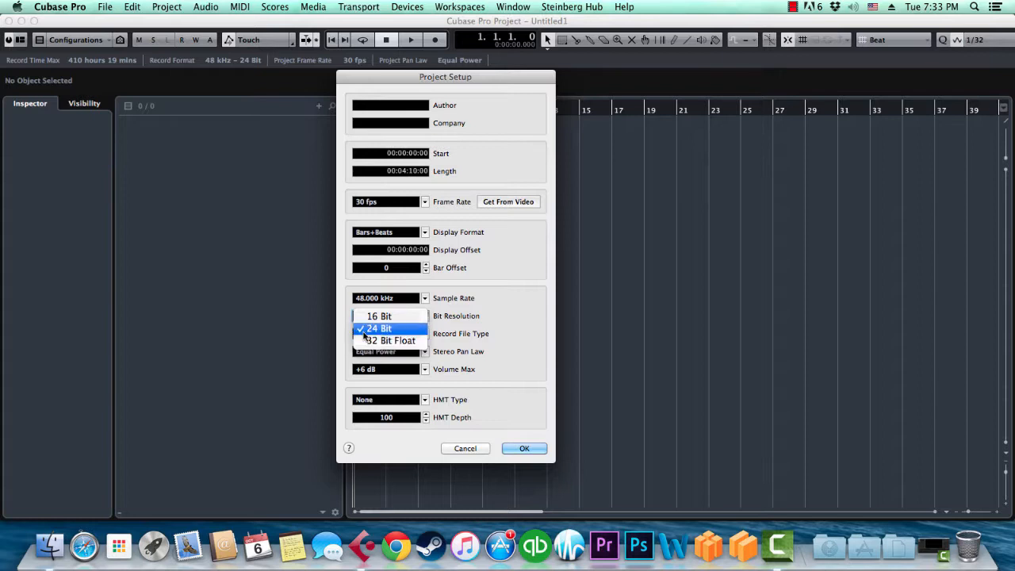
pyautogui.click(373, 329)
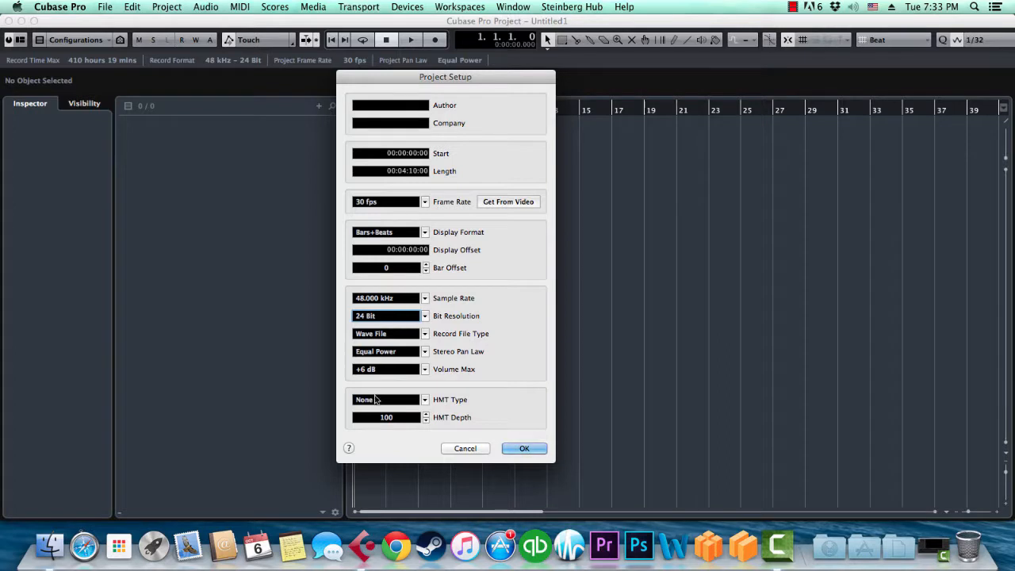
pyautogui.click(524, 448)
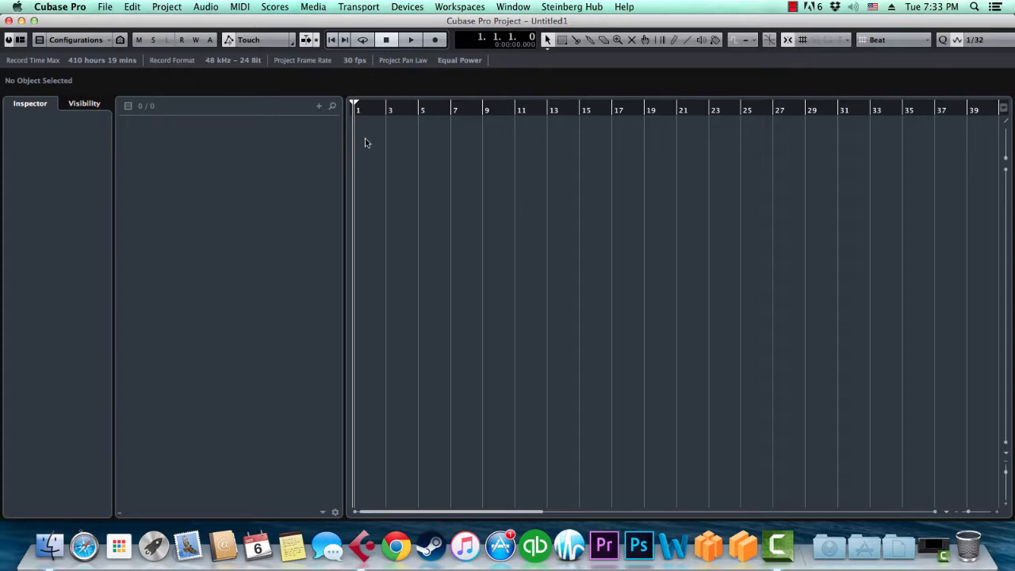
pyautogui.click(166, 10)
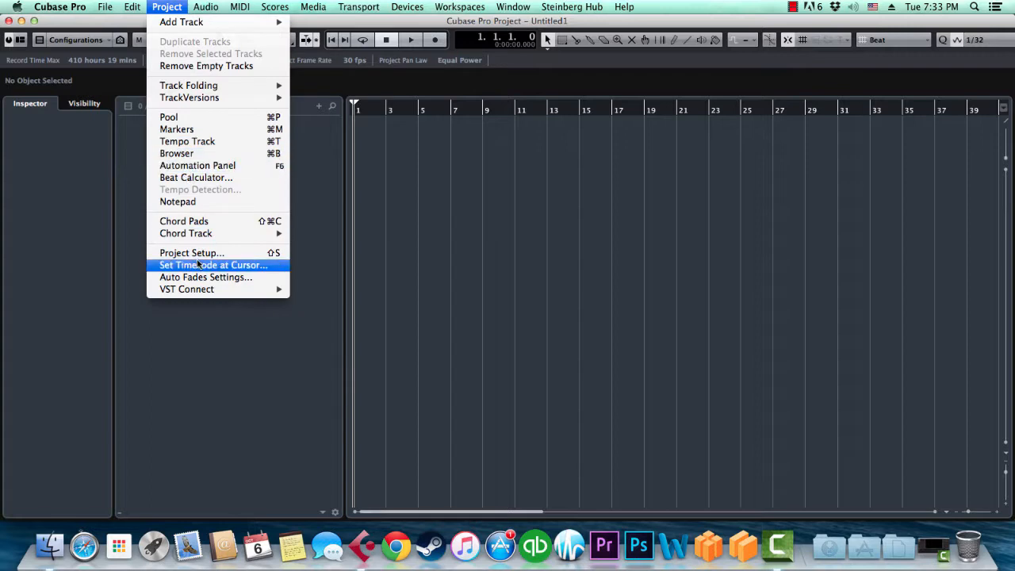
pyautogui.click(414, 290)
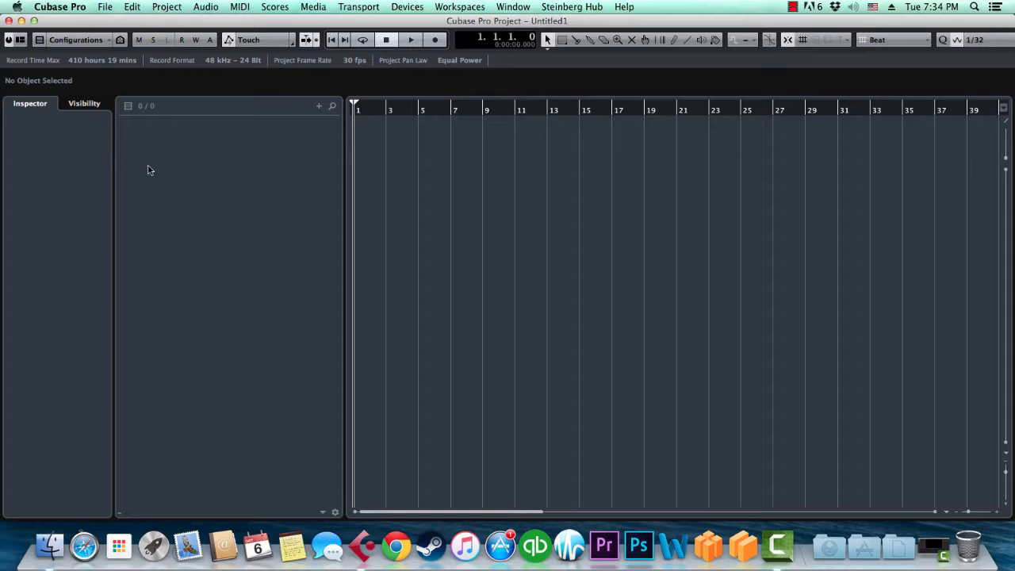
# Review the VST Audio System and PreSonus FireStudio pages in Device Setup, including the driver's buffer size, and leave without changes
pyautogui.click(415, 8)
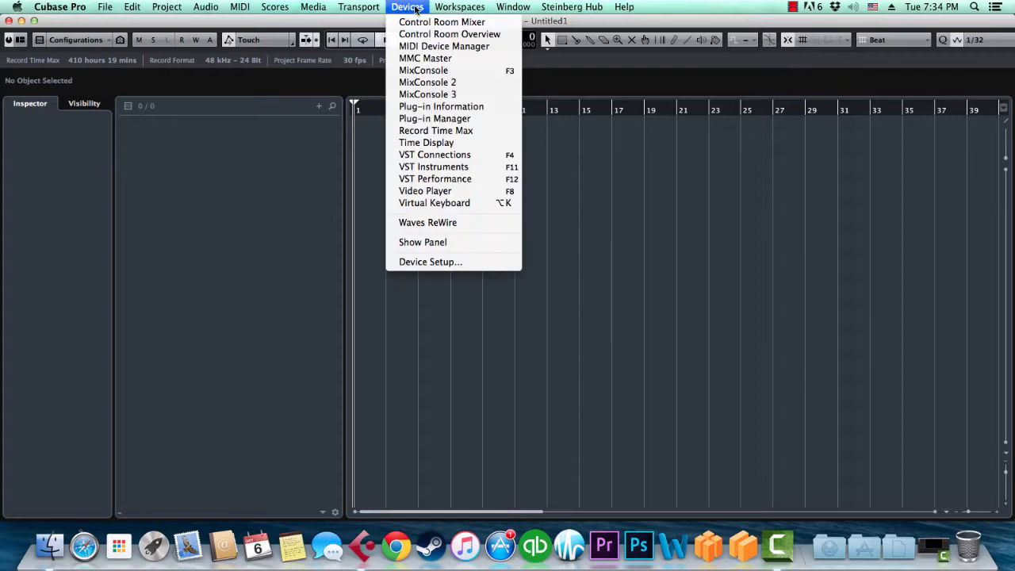
pyautogui.click(444, 263)
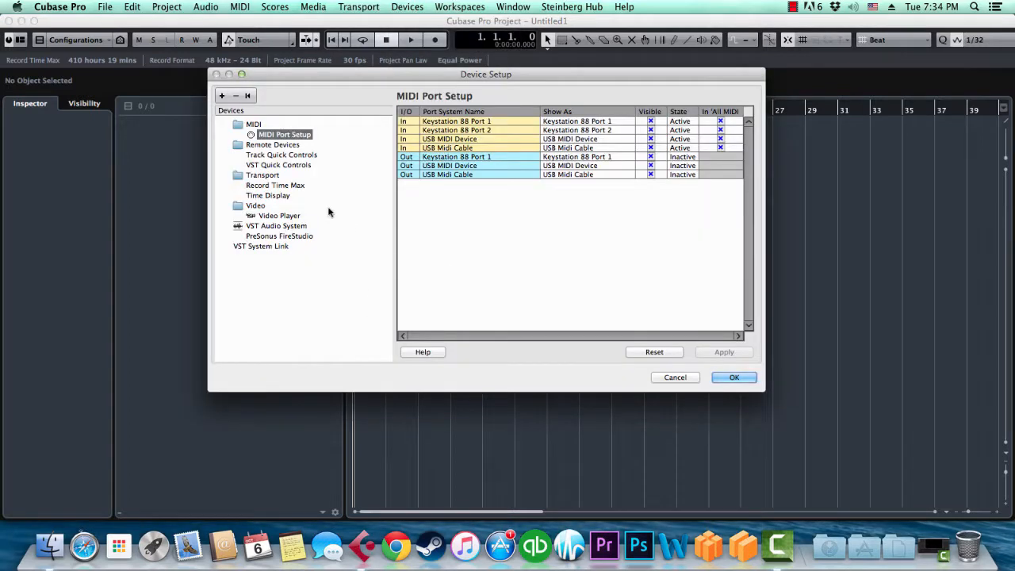
pyautogui.click(270, 227)
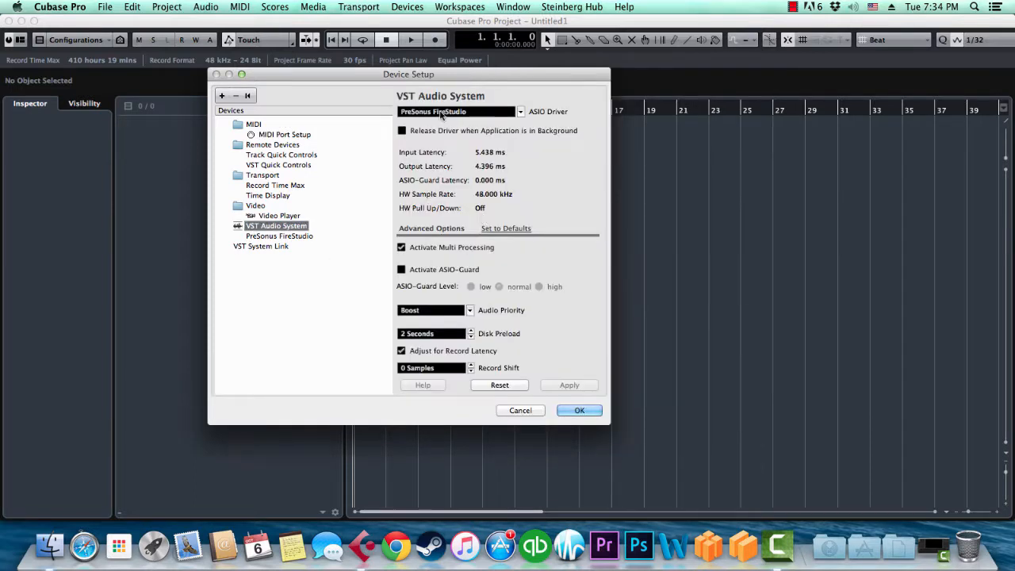
pyautogui.click(310, 236)
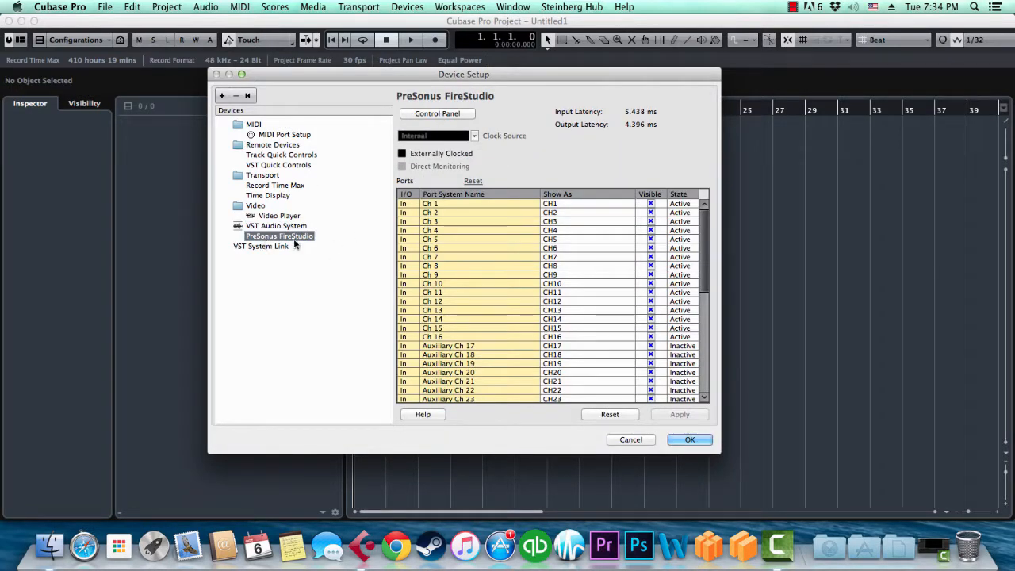
pyautogui.click(443, 116)
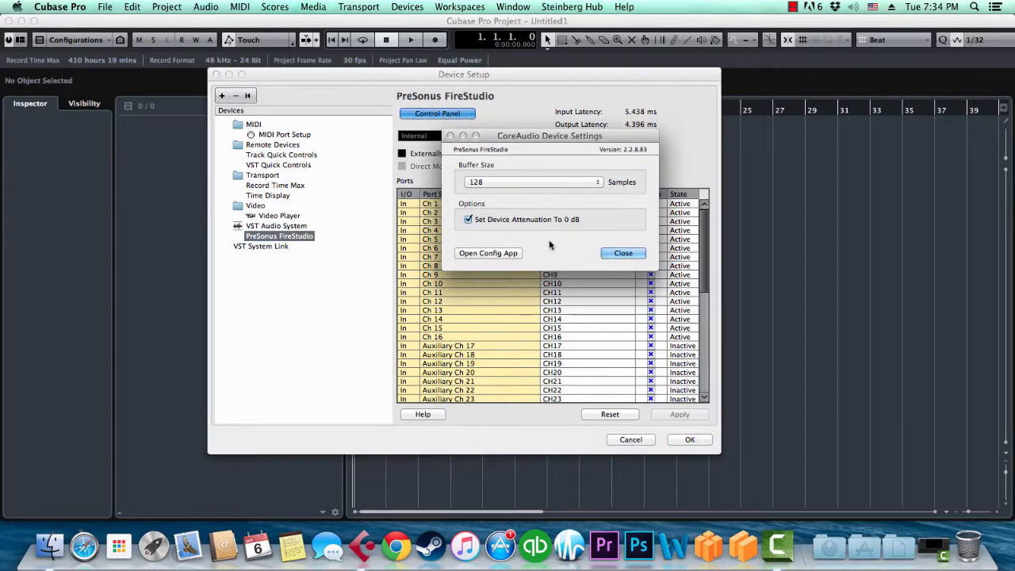
pyautogui.click(617, 255)
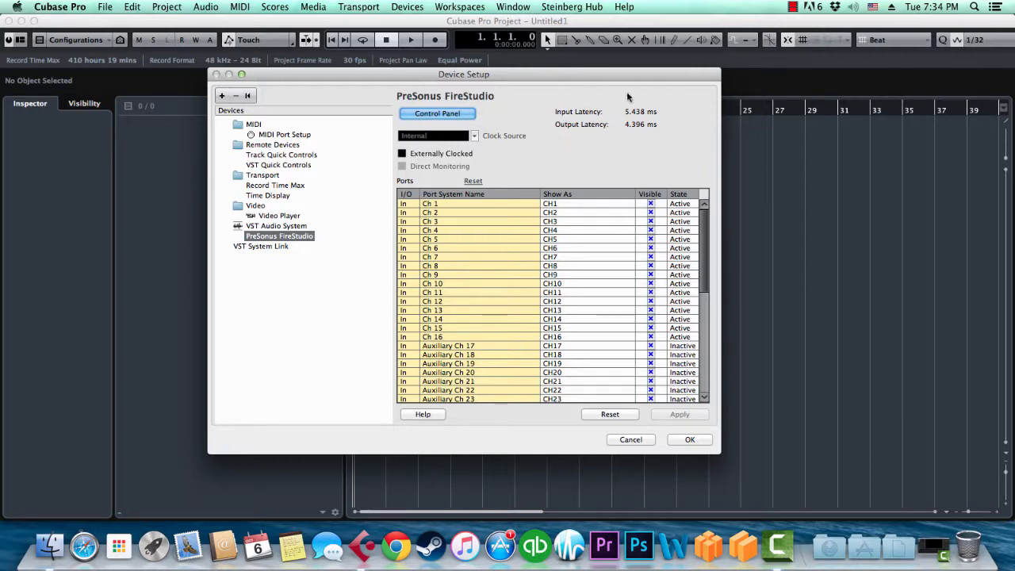
pyautogui.click(637, 439)
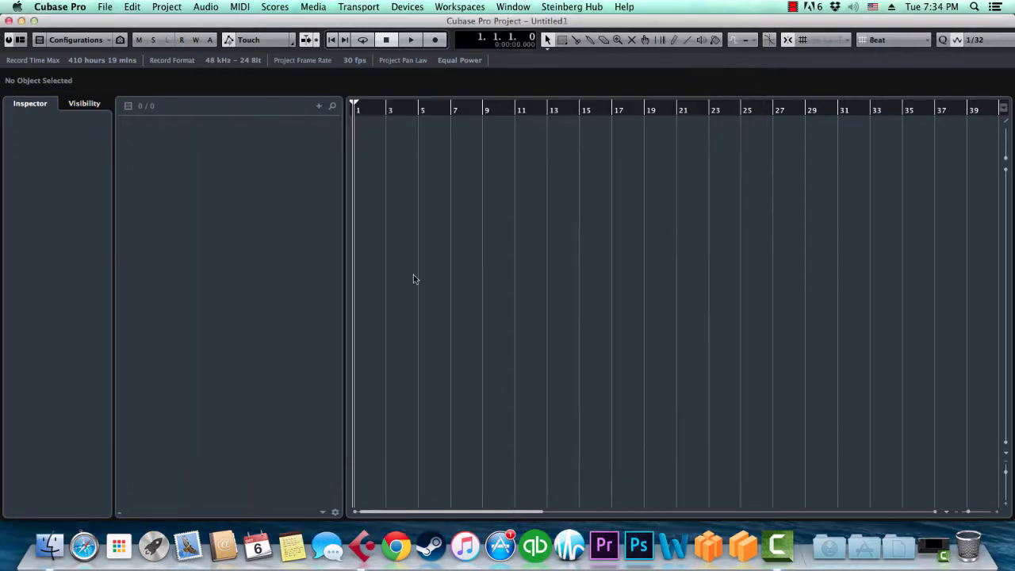
# Reopen VST Connections, check the input and output buses, and close the window
pyautogui.click(425, 7)
pyautogui.click(454, 151)
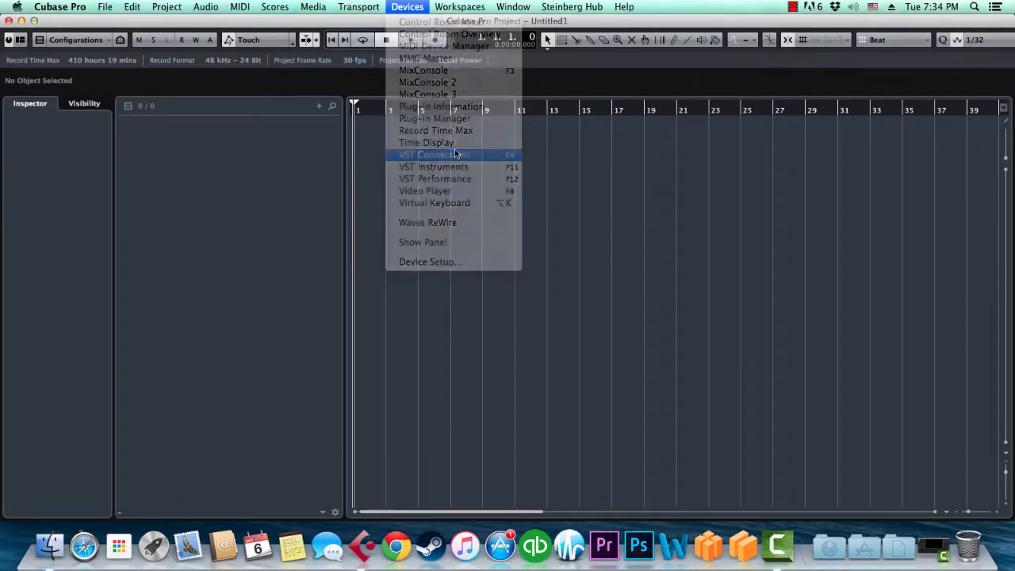
pyautogui.click(222, 183)
pyautogui.click(283, 185)
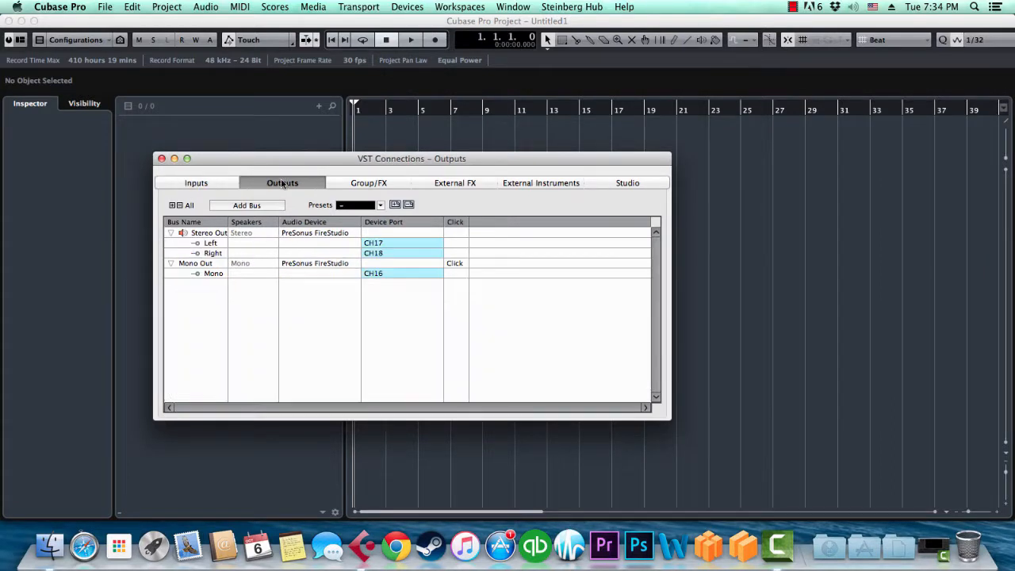
pyautogui.click(161, 159)
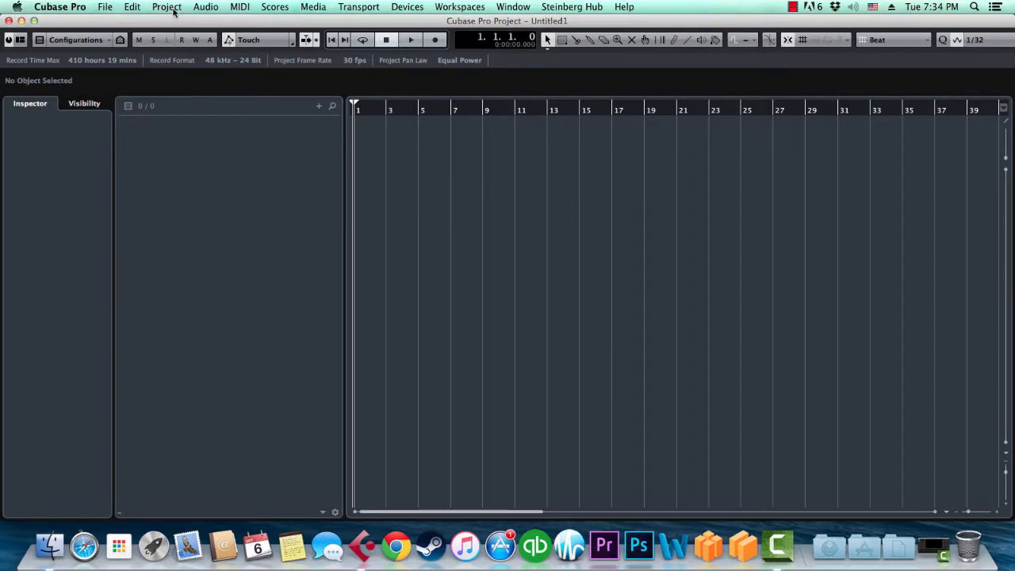
# Check the sample rate and bit resolution in Project Setup and leave without changes
pyautogui.click(167, 7)
pyautogui.click(194, 253)
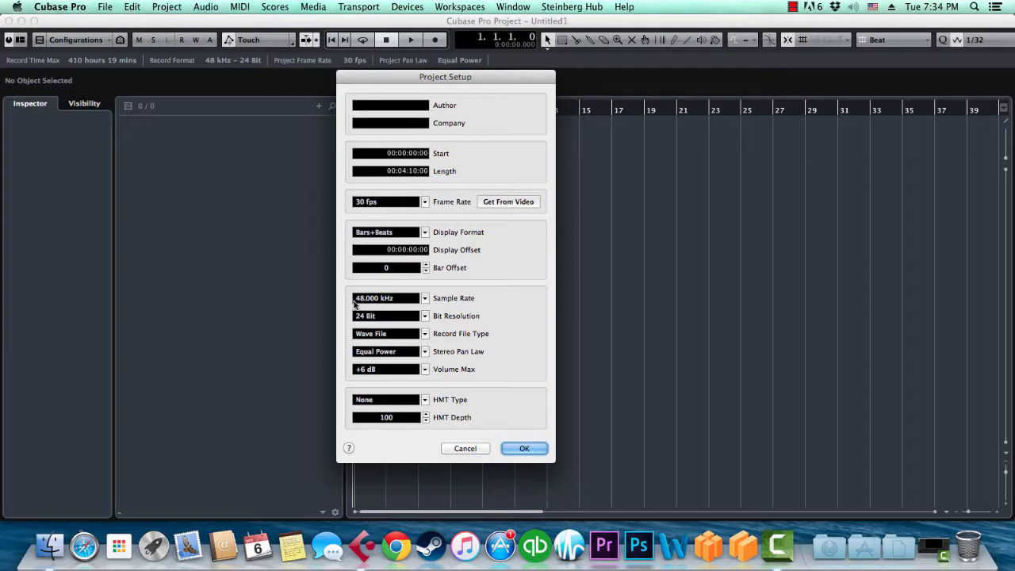
pyautogui.click(466, 449)
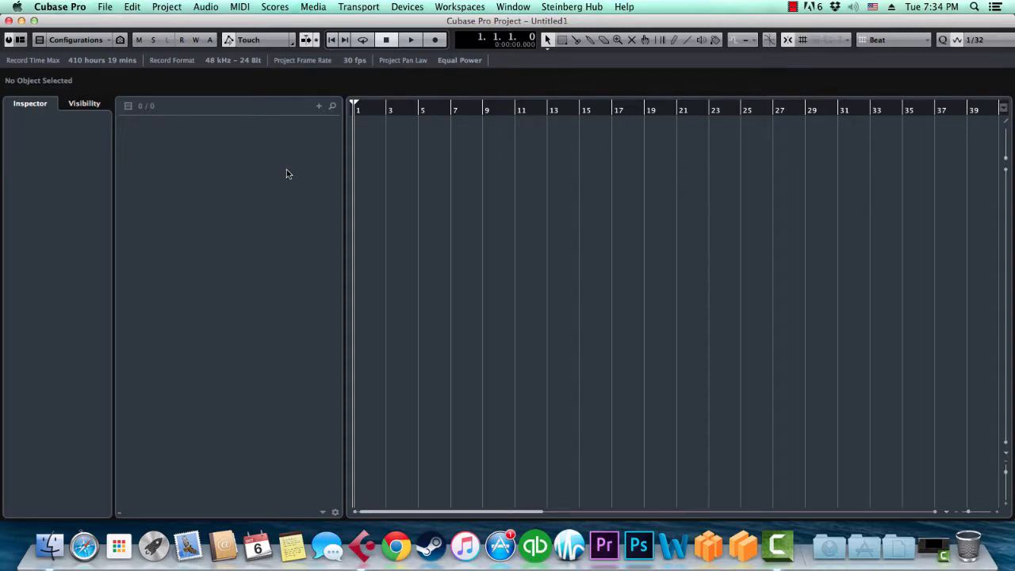
pyautogui.click(793, 8)
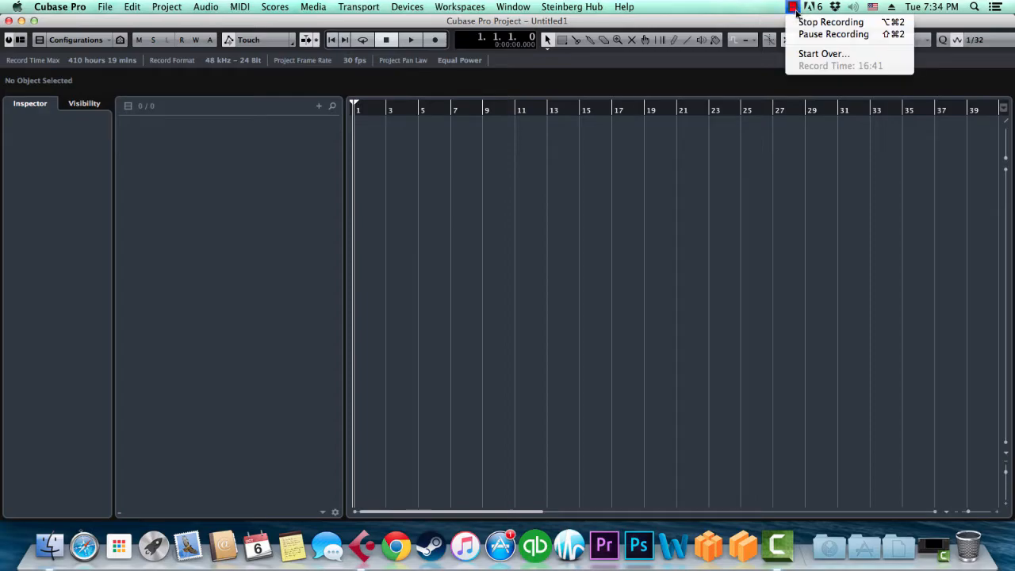